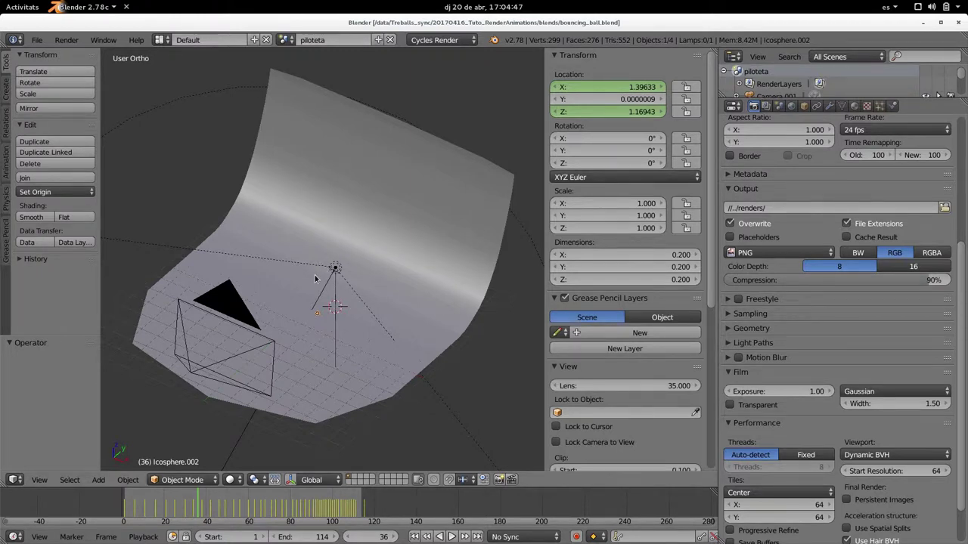
Look around the camera, lamp and curved backdrop, then jump the bouncing-ball animation back to frame 1
{"action": "middle_click_drag", "start_coordinate": [377, 310], "coordinate": [361, 324], "text": "shift"}
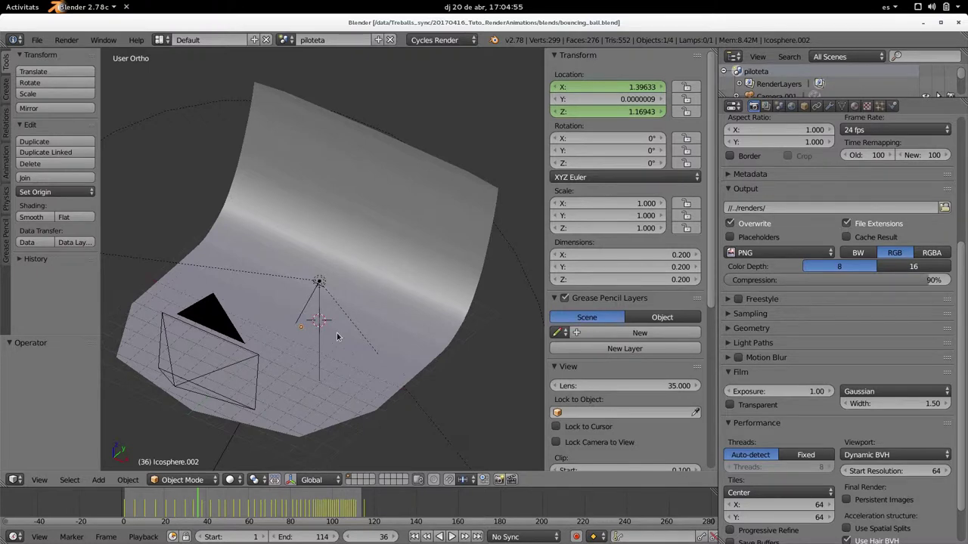
{"action": "mouse_move", "coordinate": [337, 336]}
{"action": "middle_mouse_down"}
{"action": "mouse_move", "coordinate": [407, 359]}
{"action": "mouse_move", "coordinate": [356, 389]}
{"action": "mouse_move", "coordinate": [262, 393]}
{"action": "mouse_move", "coordinate": [345, 388]}
{"action": "mouse_move", "coordinate": [365, 376]}
{"action": "mouse_move", "coordinate": [367, 341]}
{"action": "mouse_move", "coordinate": [377, 349]}
{"action": "middle_mouse_up"}
{"action": "scroll", "coordinate": [347, 389], "scroll_direction": "up", "scroll_amount": 4}
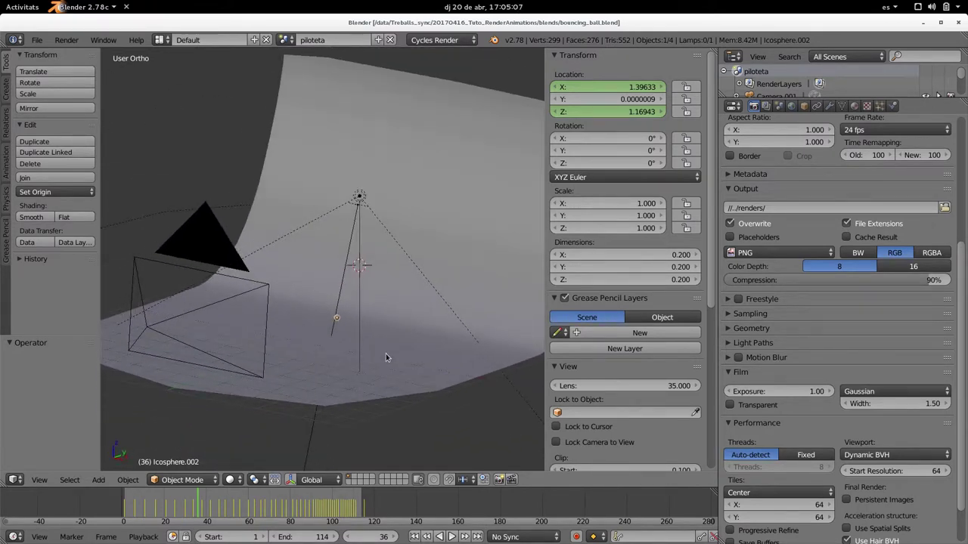
{"action": "key", "text": "shift+Left"}
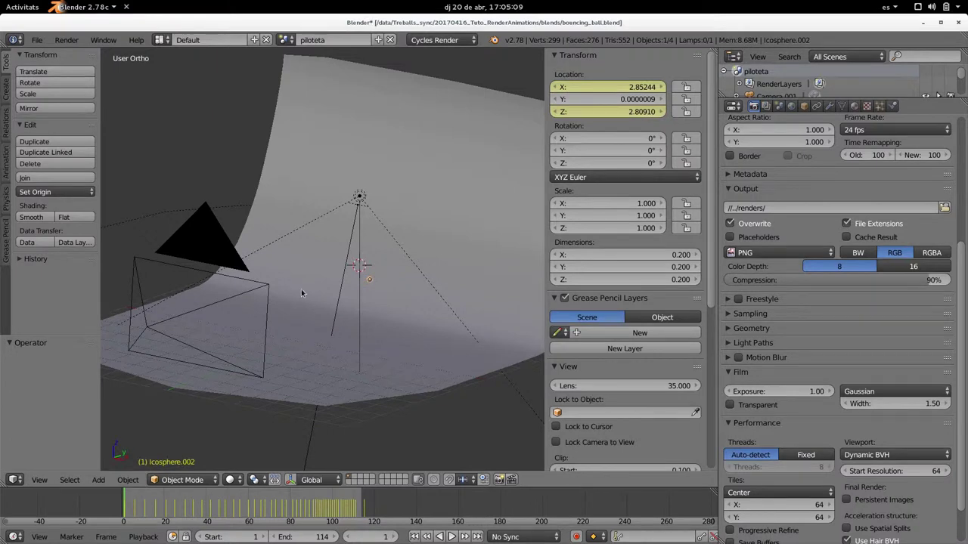
{"action": "mouse_move", "coordinate": [301, 291]}
{"action": "middle_mouse_down"}
{"action": "mouse_move", "coordinate": [281, 294]}
{"action": "mouse_move", "coordinate": [469, 318]}
{"action": "mouse_move", "coordinate": [452, 307]}
{"action": "mouse_move", "coordinate": [480, 291]}
{"action": "mouse_move", "coordinate": [421, 293]}
{"action": "mouse_move", "coordinate": [306, 321]}
{"action": "mouse_move", "coordinate": [307, 297]}
{"action": "mouse_move", "coordinate": [294, 303]}
{"action": "middle_mouse_up"}
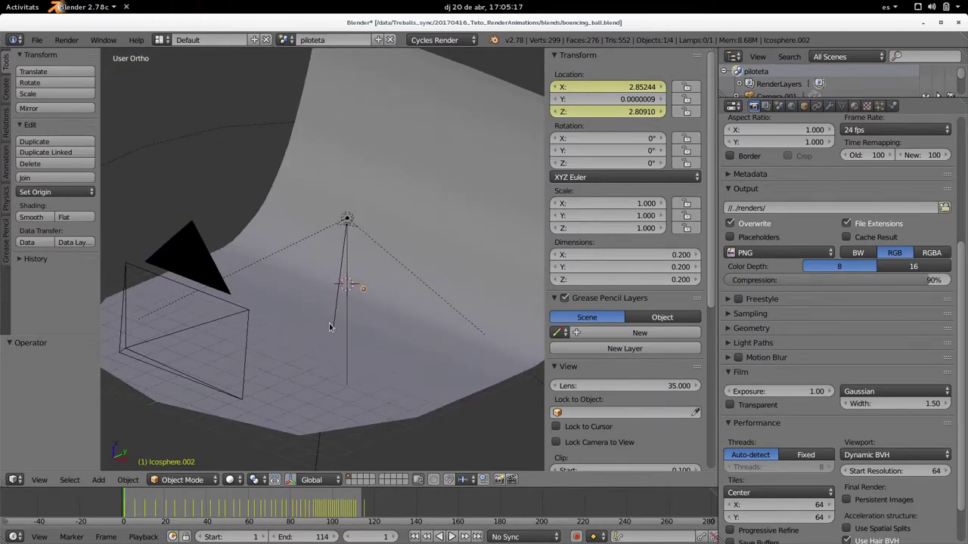
Play the animation while orbiting down toward the floor, then stop it at frame 25
{"action": "key", "text": "alt+a"}
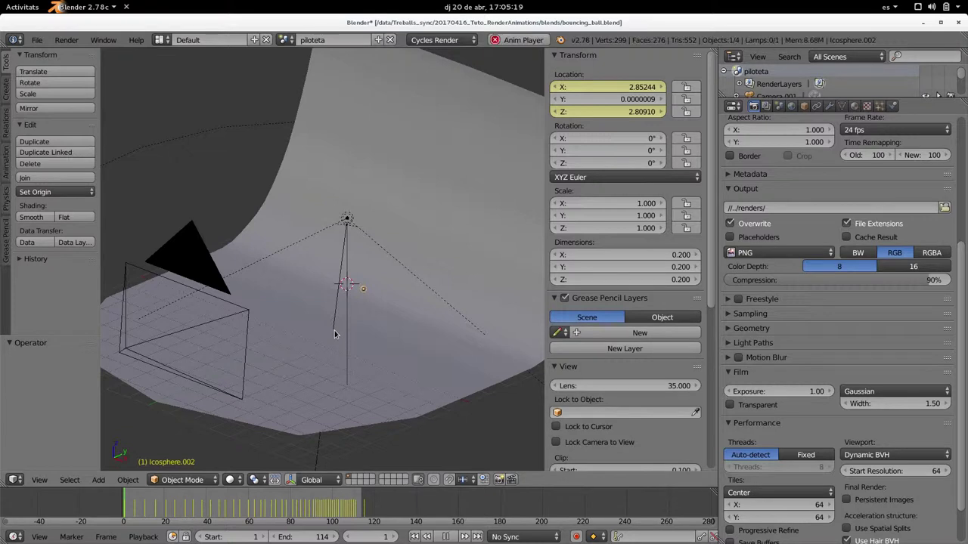
{"action": "scroll", "coordinate": [337, 330], "scroll_direction": "up", "scroll_amount": 3}
{"action": "middle_click_drag", "start_coordinate": [337, 330], "coordinate": [278, 210]}
{"action": "mouse_move", "coordinate": [279, 255]}
{"action": "middle_mouse_down"}
{"action": "mouse_move", "coordinate": [317, 277]}
{"action": "mouse_move", "coordinate": [422, 263]}
{"action": "mouse_move", "coordinate": [346, 307]}
{"action": "mouse_move", "coordinate": [399, 320]}
{"action": "mouse_move", "coordinate": [270, 331]}
{"action": "mouse_move", "coordinate": [325, 331]}
{"action": "middle_mouse_up"}
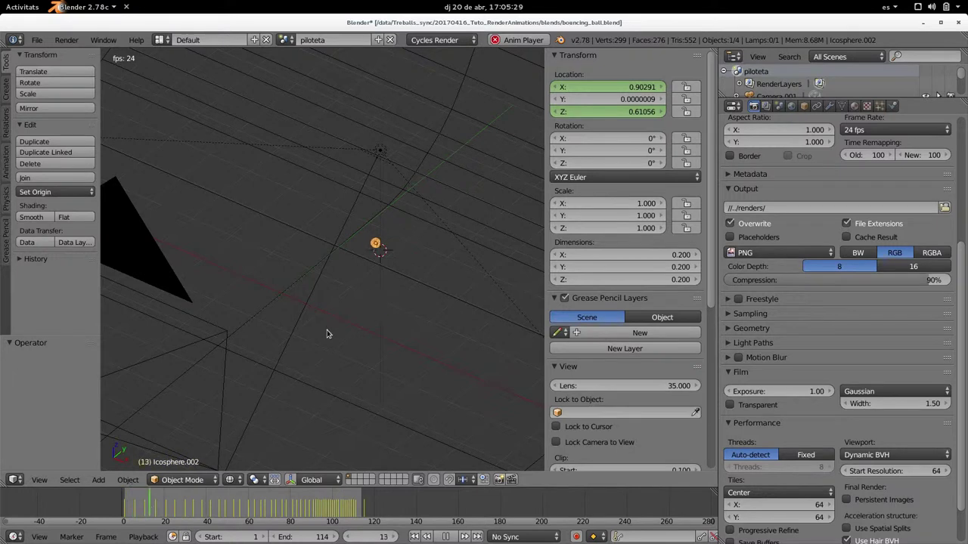
{"action": "key", "text": "alt+a"}
{"action": "mouse_move", "coordinate": [344, 329]}
{"action": "middle_mouse_down", "text": "shift"}
{"action": "mouse_move", "coordinate": [321, 367]}
{"action": "mouse_move", "coordinate": [378, 323]}
{"action": "middle_mouse_up", "text": "shift"}
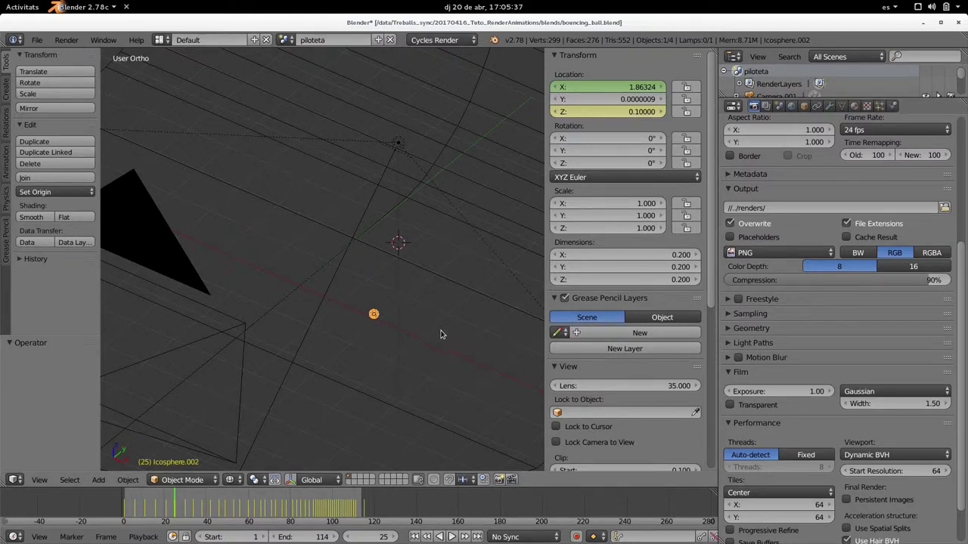
{"action": "scroll", "coordinate": [896, 312], "scroll_direction": "up", "scroll_amount": 5}
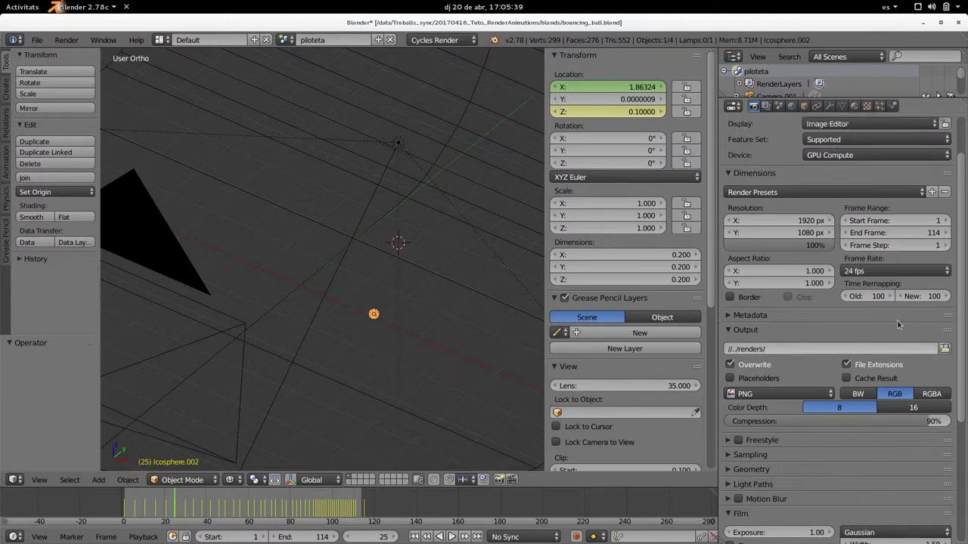
{"action": "scroll", "coordinate": [779, 323], "scroll_direction": "up", "scroll_amount": 2}
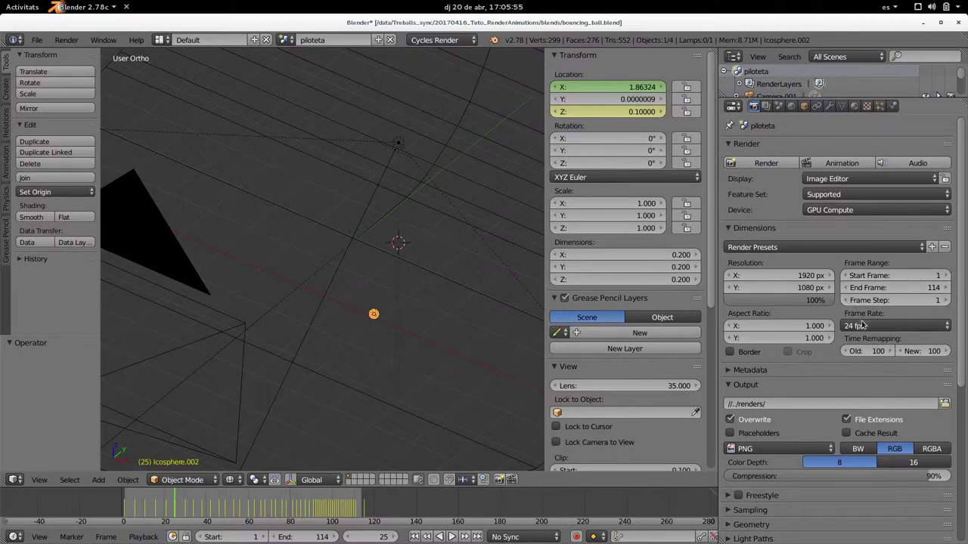
{"action": "scroll", "coordinate": [841, 395], "scroll_direction": "down", "scroll_amount": 3}
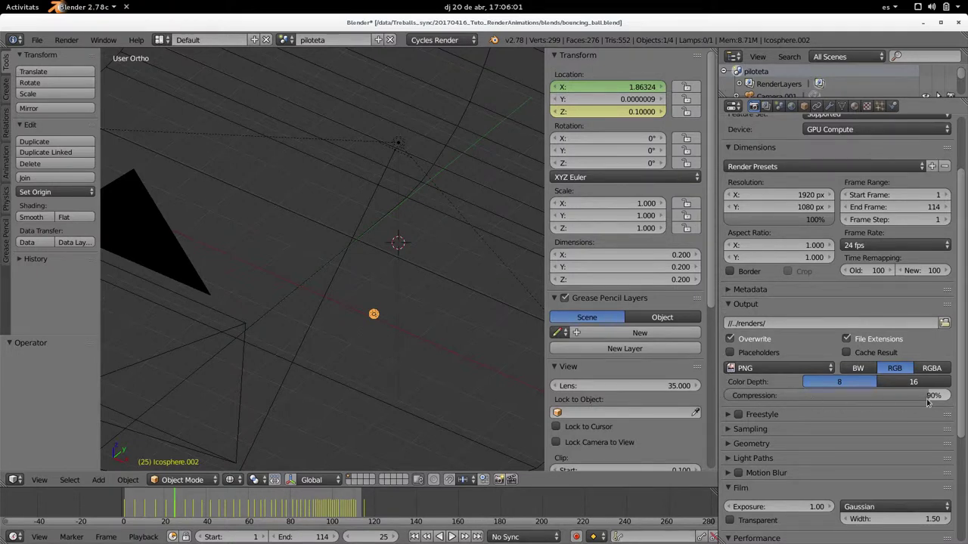
{"action": "left_click", "coordinate": [796, 325]}
{"action": "key", "text": "Return"}
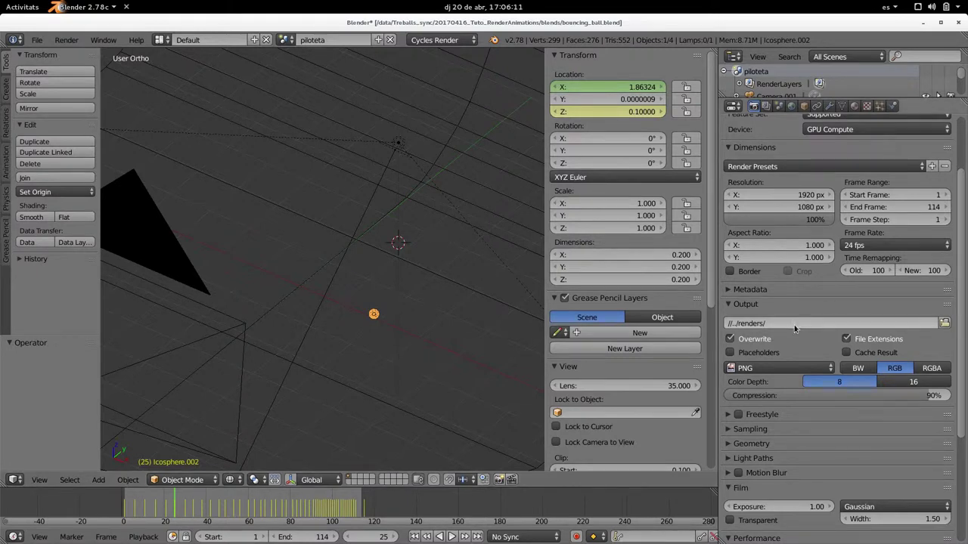
{"action": "scroll", "coordinate": [829, 313], "scroll_direction": "up", "scroll_amount": 1}
{"action": "scroll", "coordinate": [830, 313], "scroll_direction": "up", "scroll_amount": 3}
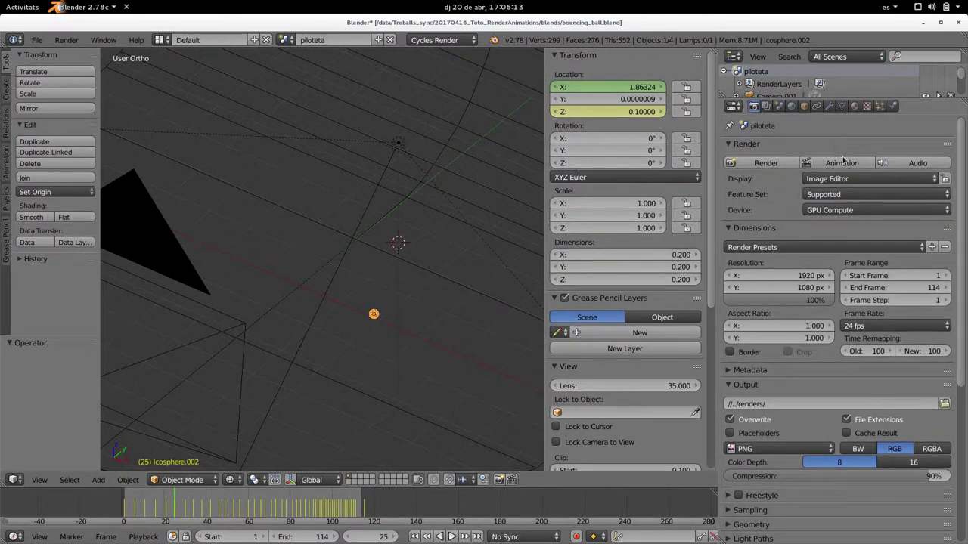
{"action": "scroll", "coordinate": [813, 363], "scroll_direction": "down", "scroll_amount": 4}
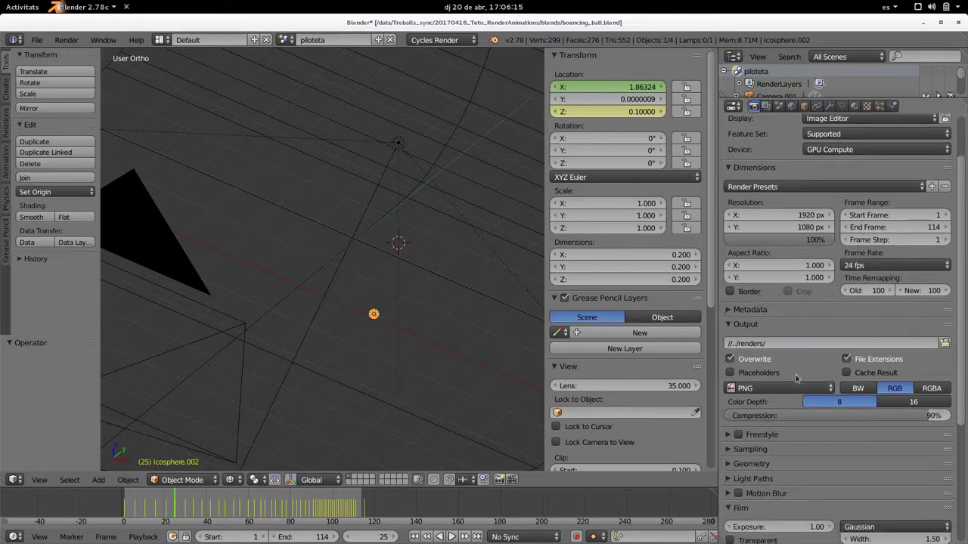
{"action": "scroll", "coordinate": [811, 378], "scroll_direction": "down", "scroll_amount": 4}
{"action": "scroll", "coordinate": [816, 373], "scroll_direction": "down", "scroll_amount": 2}
{"action": "scroll", "coordinate": [817, 373], "scroll_direction": "up", "scroll_amount": 3}
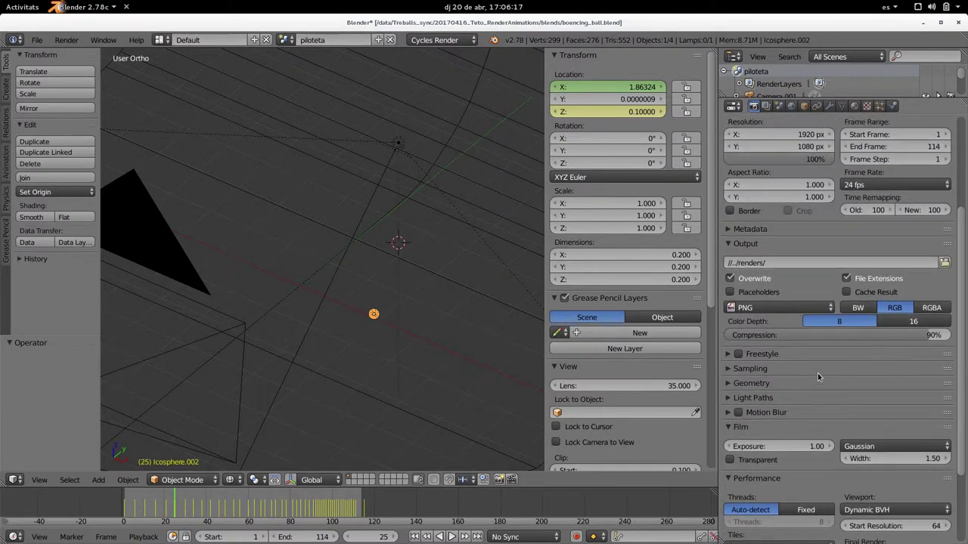
{"action": "scroll", "coordinate": [806, 318], "scroll_direction": "up", "scroll_amount": 4}
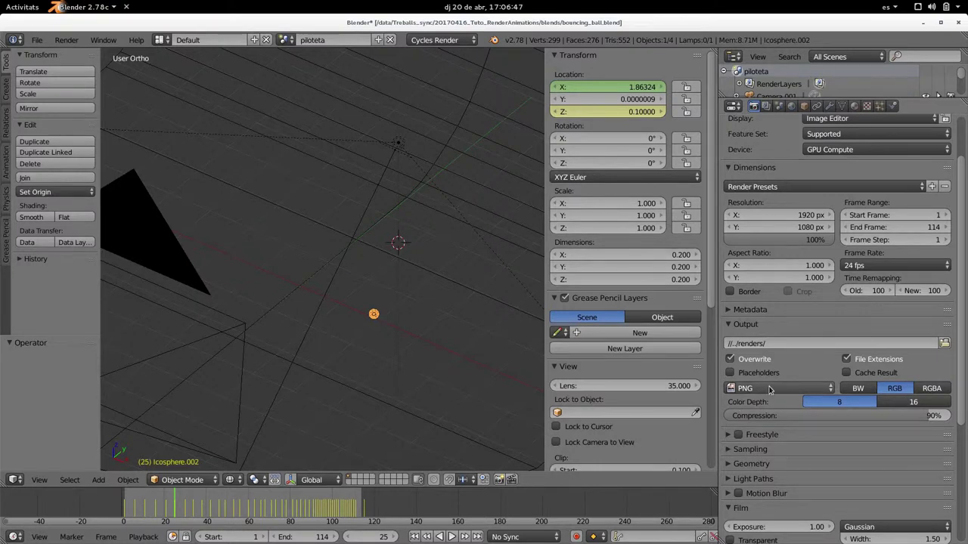
{"action": "left_click", "coordinate": [769, 389]}
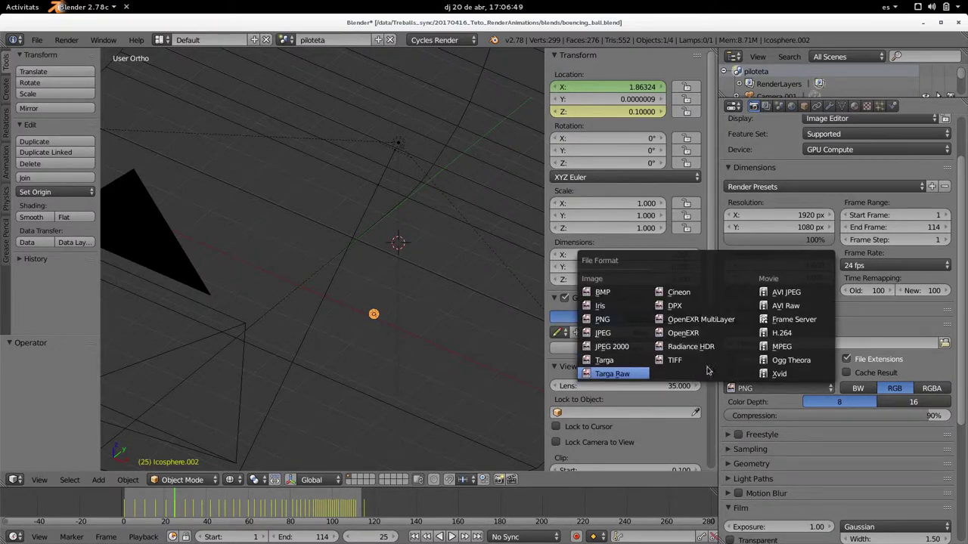
{"action": "left_click", "coordinate": [602, 319]}
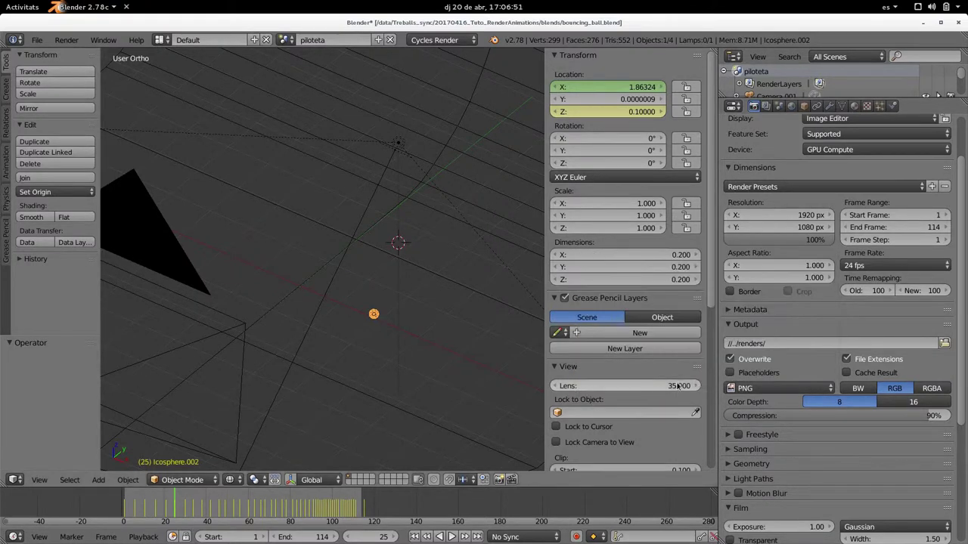
{"action": "left_click", "coordinate": [780, 390]}
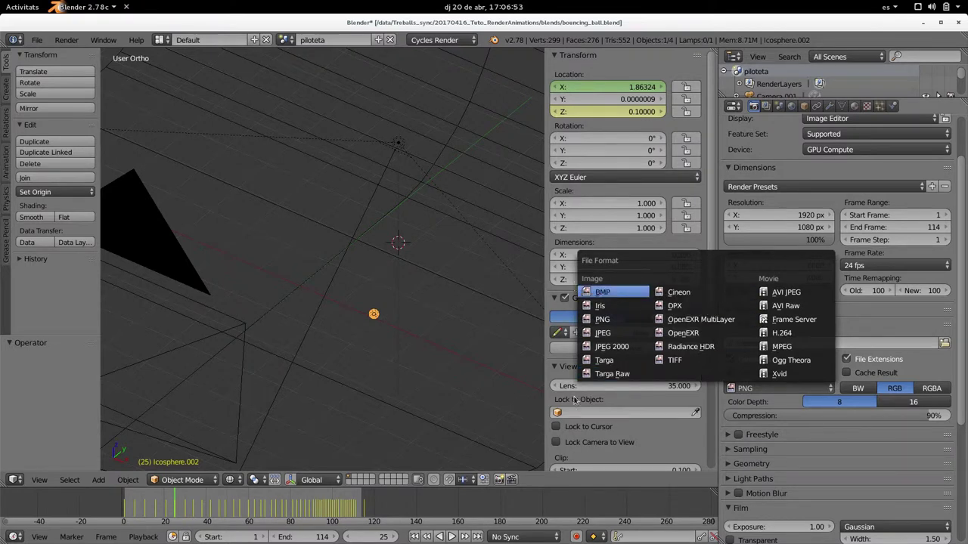
{"action": "left_click", "coordinate": [771, 388]}
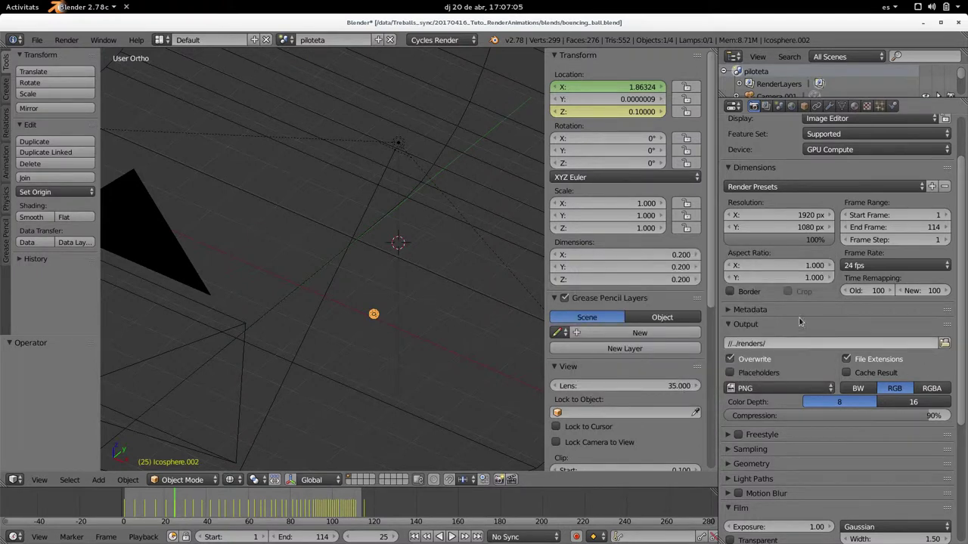
Open the PNG File Format dropdown to reveal movie formats such as H.264 and MPEG
{"action": "left_click", "coordinate": [766, 392]}
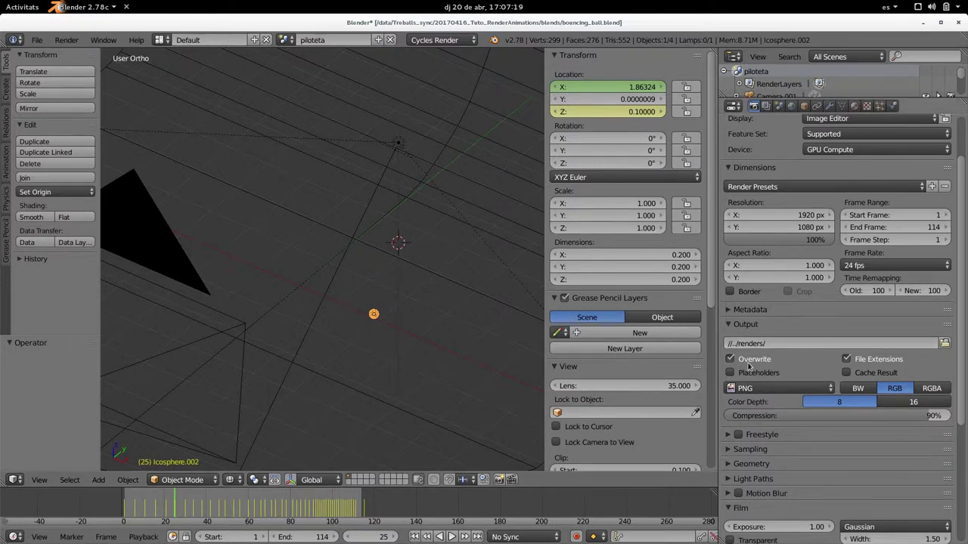
{"action": "left_click", "coordinate": [760, 394]}
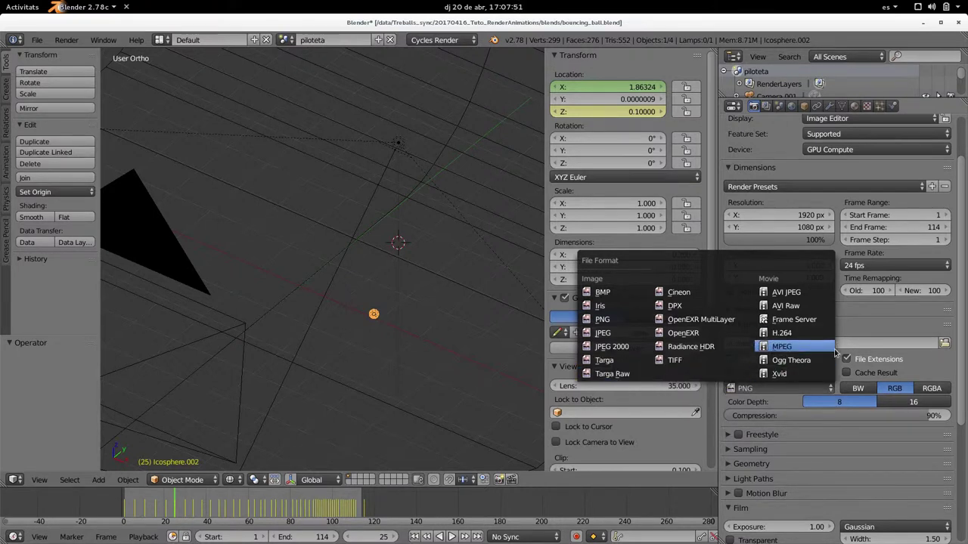
Dismiss the format menu, keeping PNG as the render format
{"action": "key", "text": "Escape"}
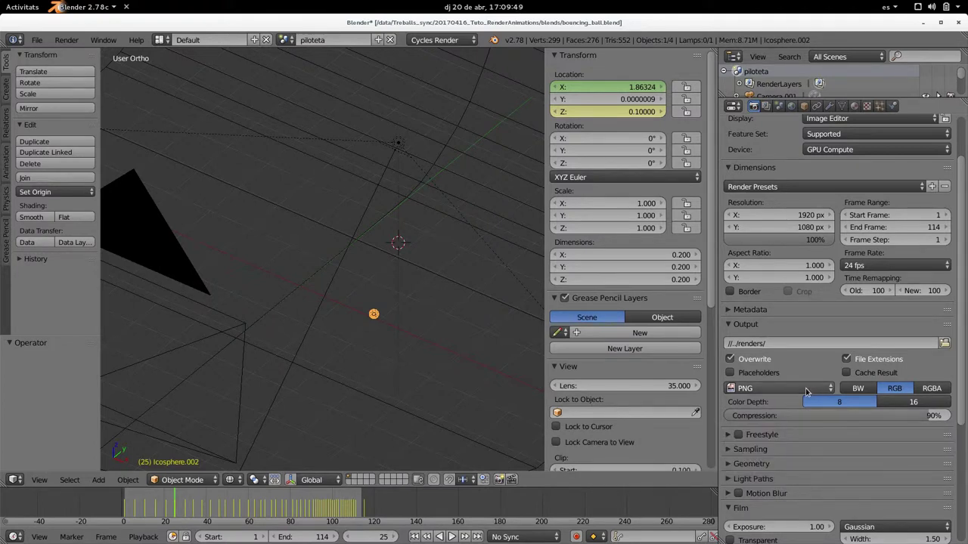
{"action": "scroll", "coordinate": [806, 391], "scroll_direction": "down", "scroll_amount": 3}
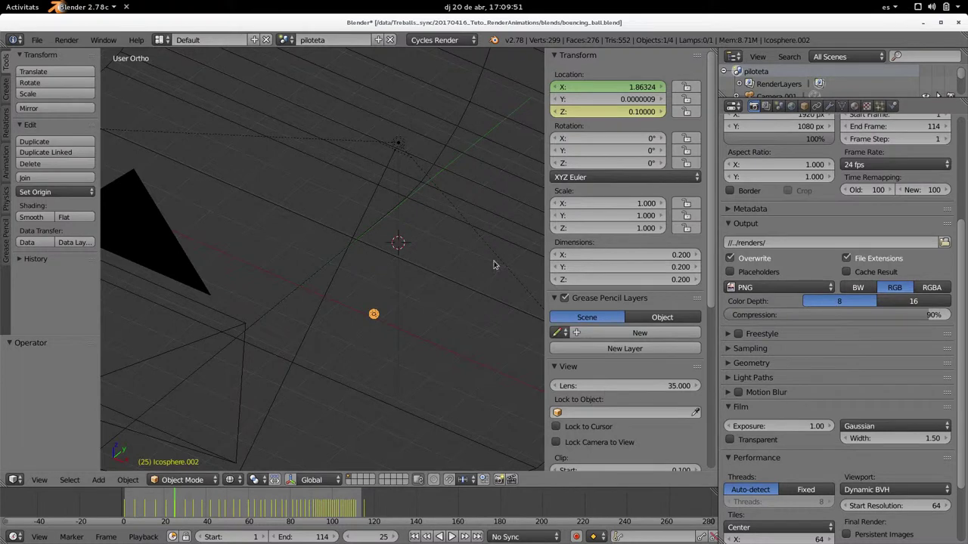
{"action": "scroll", "coordinate": [823, 180], "scroll_direction": "up", "scroll_amount": 5}
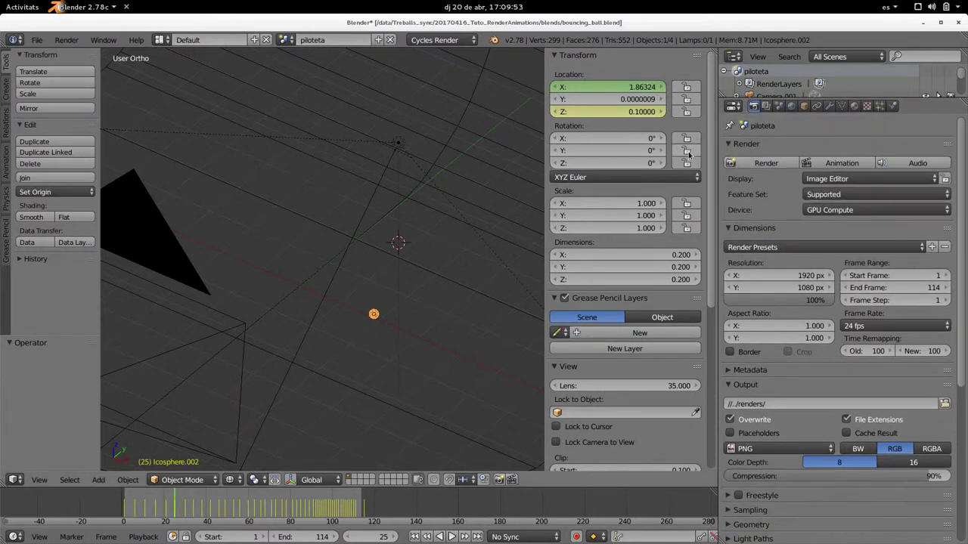
{"action": "middle_click_drag", "start_coordinate": [376, 245], "coordinate": [427, 265]}
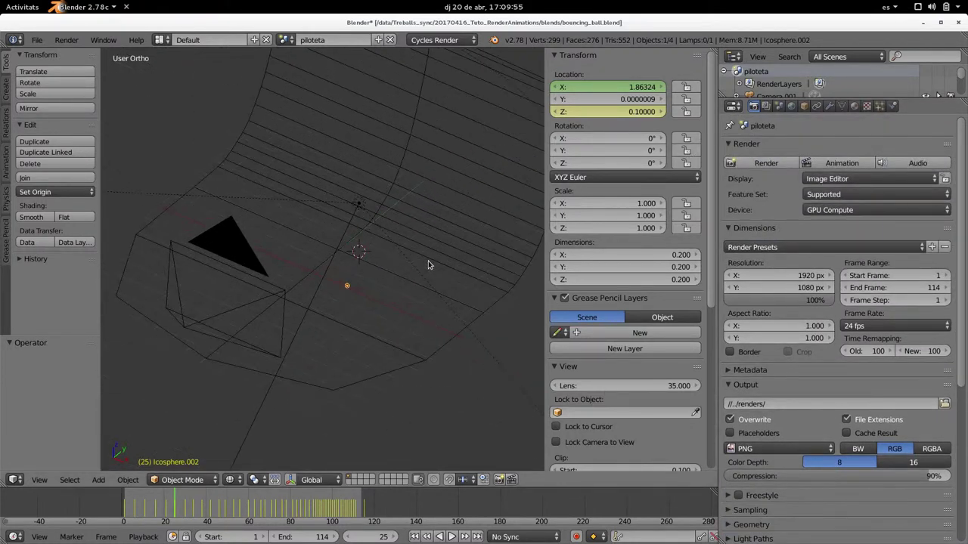
{"action": "key", "text": "shift+z"}
{"action": "mouse_move", "coordinate": [363, 305]}
{"action": "middle_mouse_down"}
{"action": "mouse_move", "coordinate": [382, 289]}
{"action": "mouse_move", "coordinate": [374, 334]}
{"action": "middle_mouse_up"}
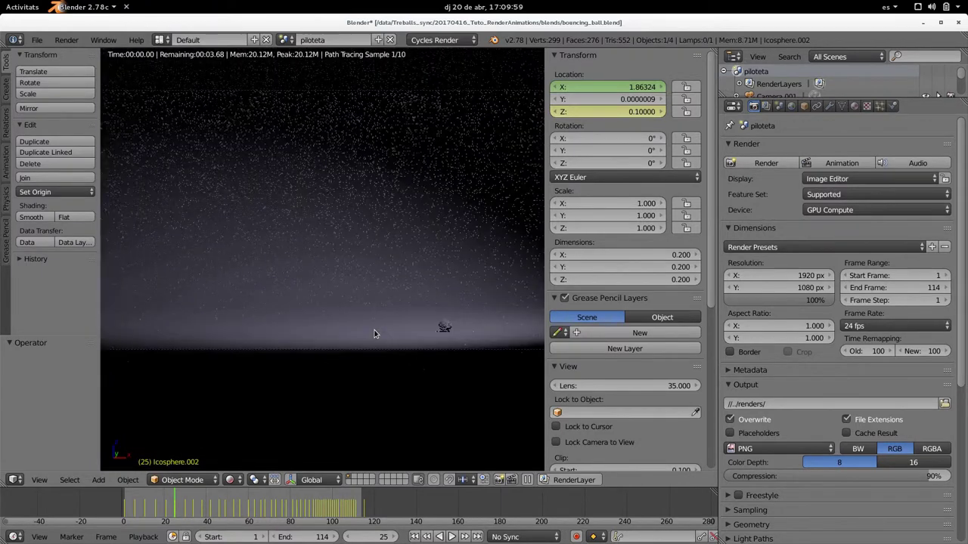
{"action": "key", "text": "KP_0"}
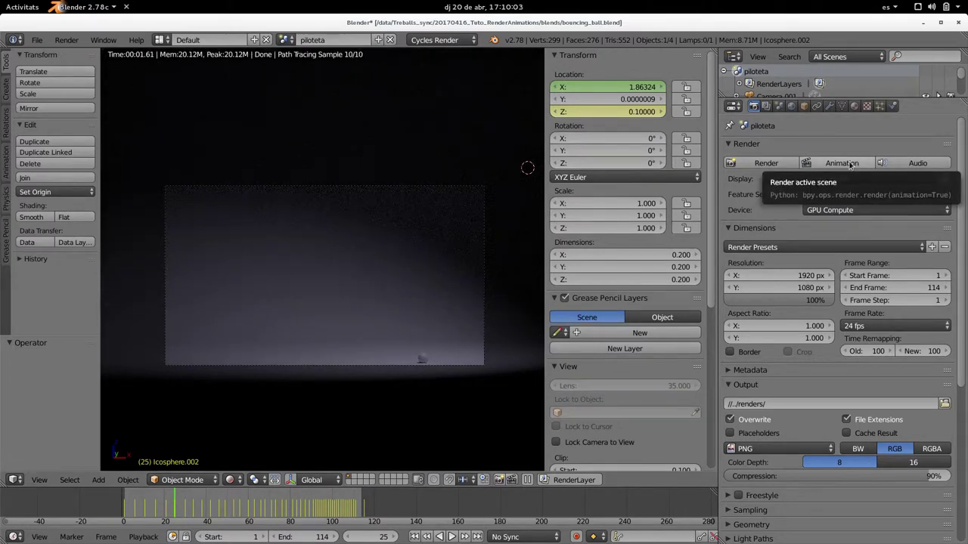
{"action": "left_click", "coordinate": [850, 165]}
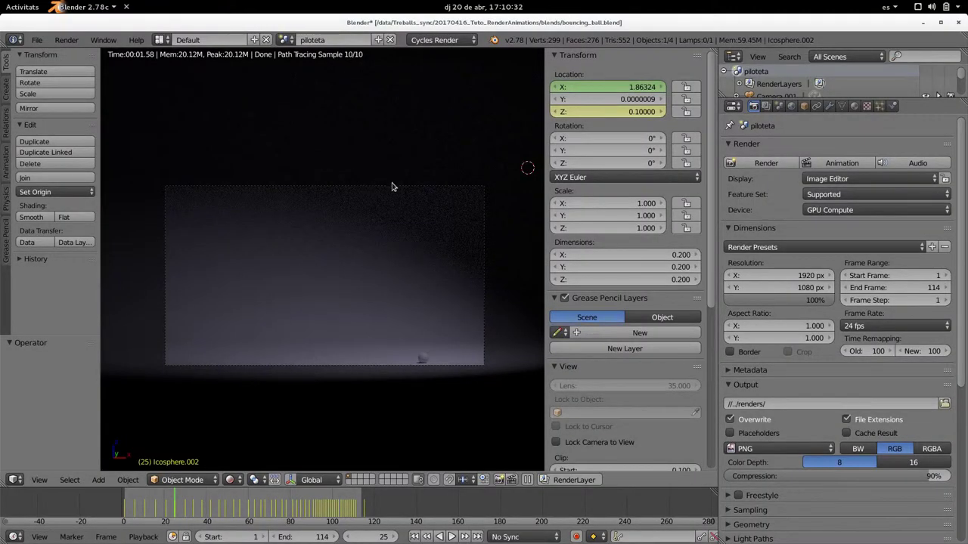
{"action": "scroll", "coordinate": [773, 378], "scroll_direction": "down", "scroll_amount": 2}
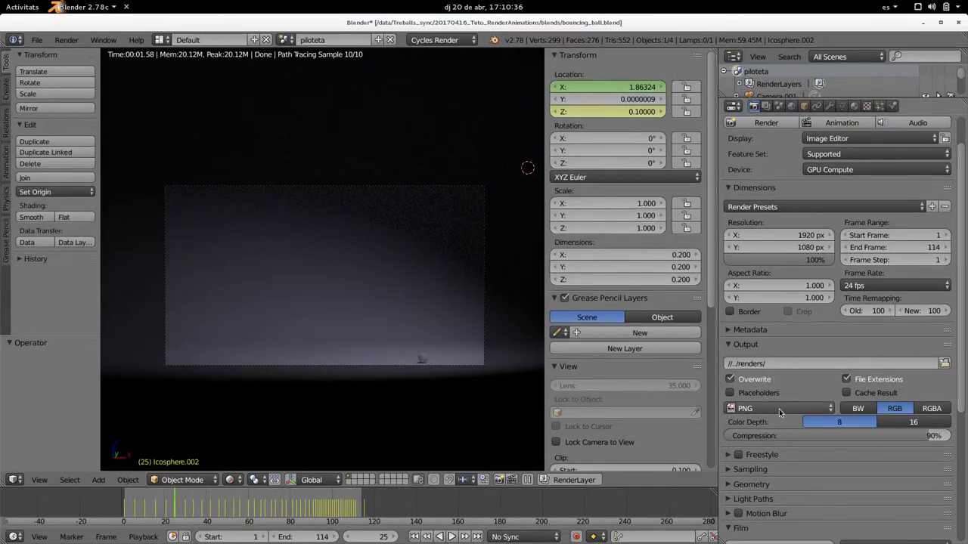
{"action": "left_click", "coordinate": [779, 409]}
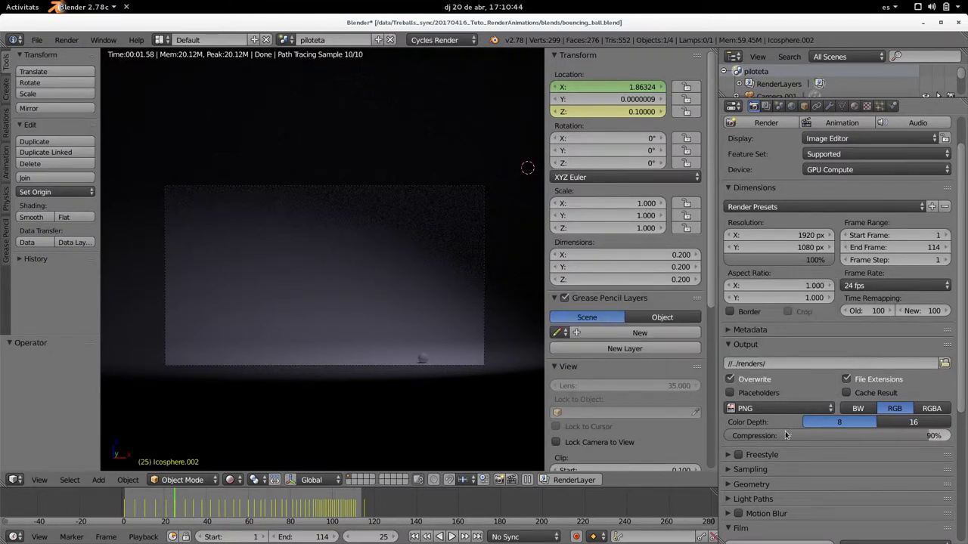
{"action": "left_click", "coordinate": [787, 409]}
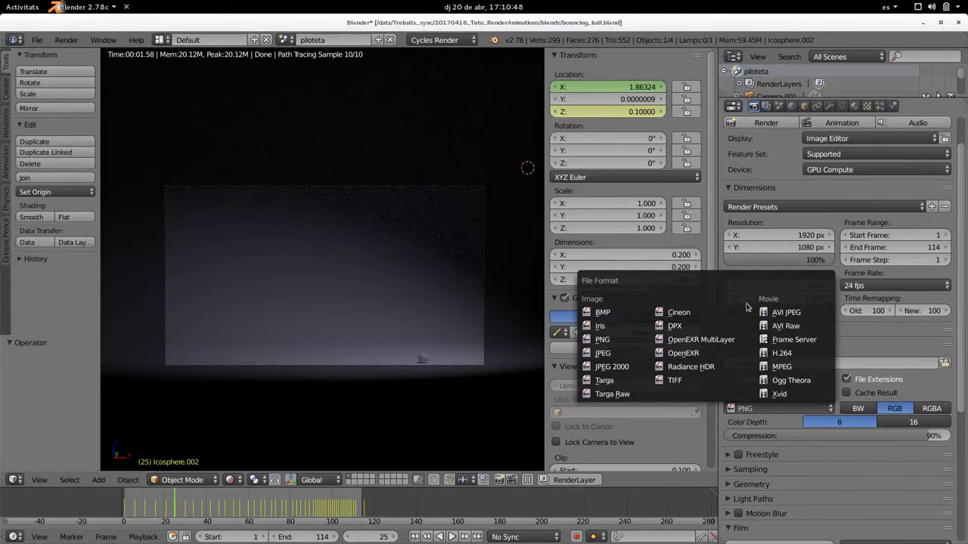
{"action": "left_click", "coordinate": [776, 408]}
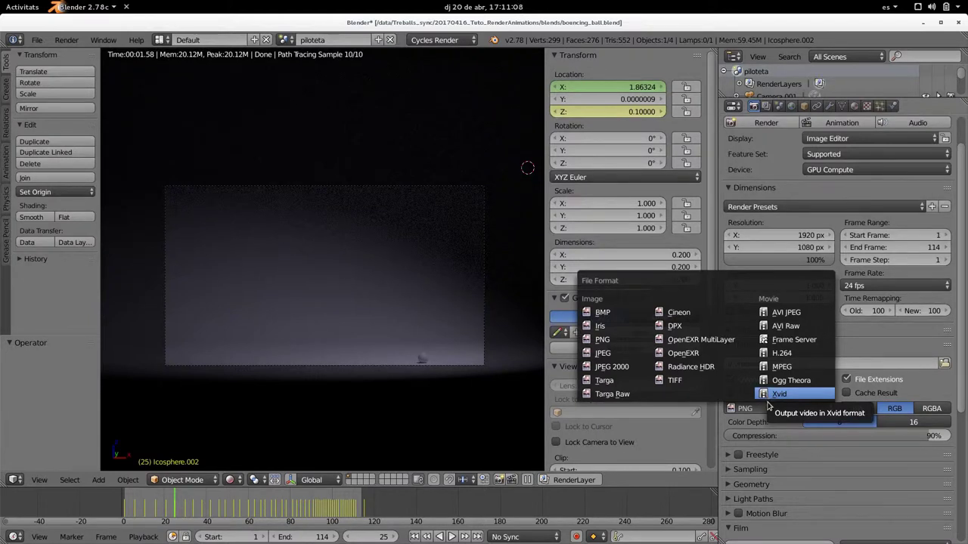
{"action": "left_click", "coordinate": [771, 410]}
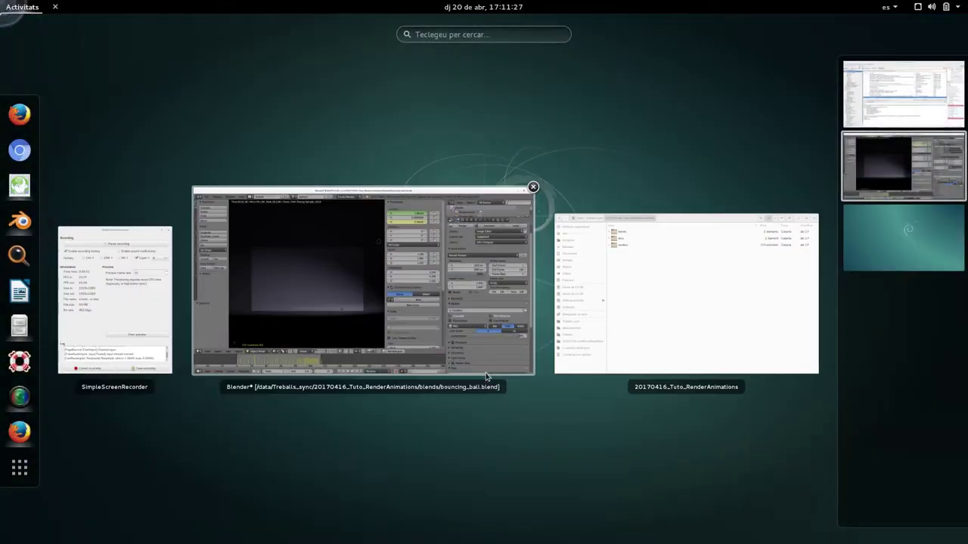
In Files, open the renders folder of 114 PNG frames and open 0038.png
{"action": "left_click", "coordinate": [605, 296]}
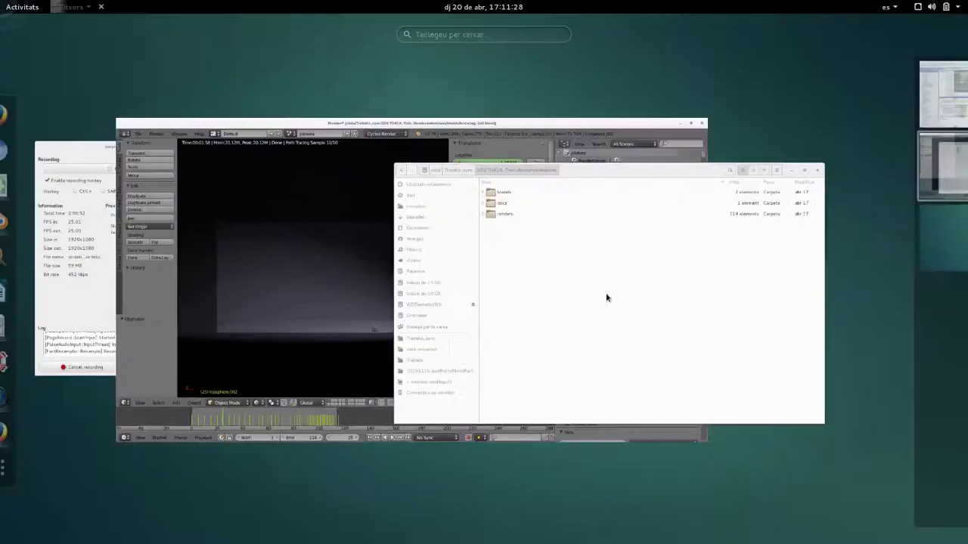
{"action": "double_click", "coordinate": [337, 170]}
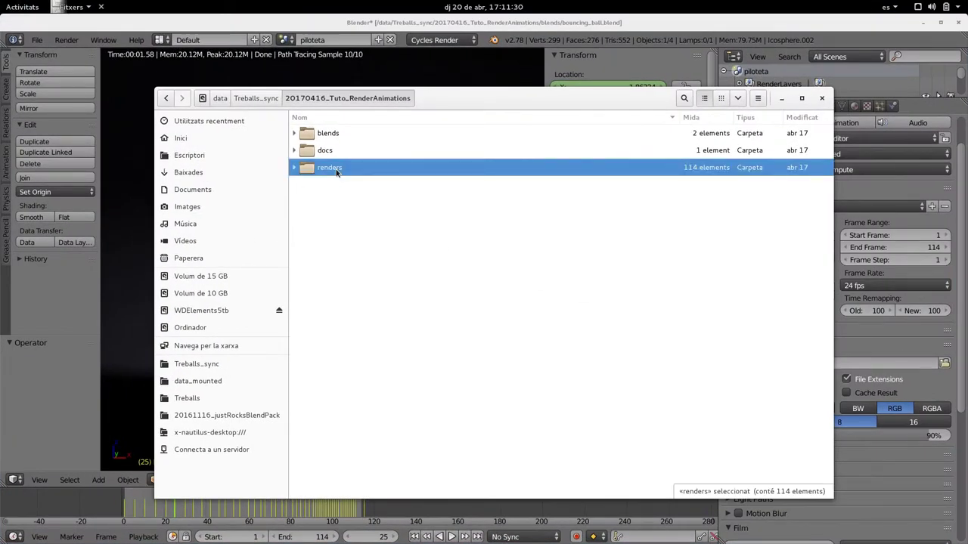
{"action": "scroll", "coordinate": [456, 282], "scroll_direction": "down", "scroll_amount": 5}
{"action": "scroll", "coordinate": [460, 285], "scroll_direction": "down", "scroll_amount": 10}
{"action": "scroll", "coordinate": [461, 289], "scroll_direction": "up", "scroll_amount": 1}
{"action": "scroll", "coordinate": [378, 242], "scroll_direction": "up", "scroll_amount": 5}
{"action": "left_click", "coordinate": [349, 232]}
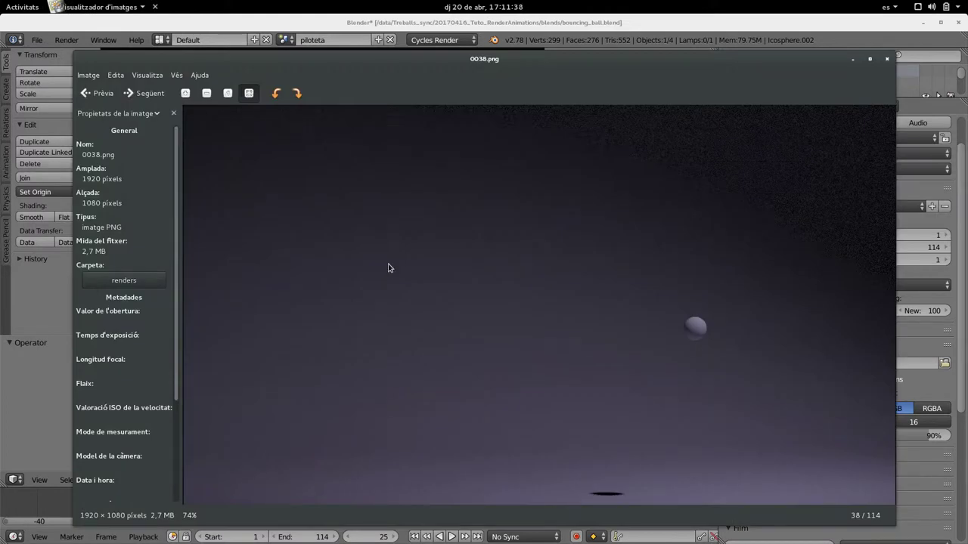
Step forward from 0038.png to 0054.png, then close the Image Viewer
{"action": "key", "text": "Right"}
{"action": "key", "text": "Right"}
{"action": "key", "text": "Right"}
{"action": "key", "text": "Right"}
{"action": "key", "text": "Right"}
{"action": "key", "text": "Right"}
{"action": "key", "text": "Right"}
{"action": "key", "text": "Right"}
{"action": "key", "text": "Right"}
{"action": "key", "text": "Right"}
{"action": "key", "text": "Right"}
{"action": "key", "text": "Right"}
{"action": "key", "text": "Right"}
{"action": "key", "text": "Right"}
{"action": "key", "text": "Right"}
{"action": "key", "text": "Right"}
{"action": "key", "text": "Right"}
{"action": "key", "text": "Right"}
{"action": "key", "text": "Right"}
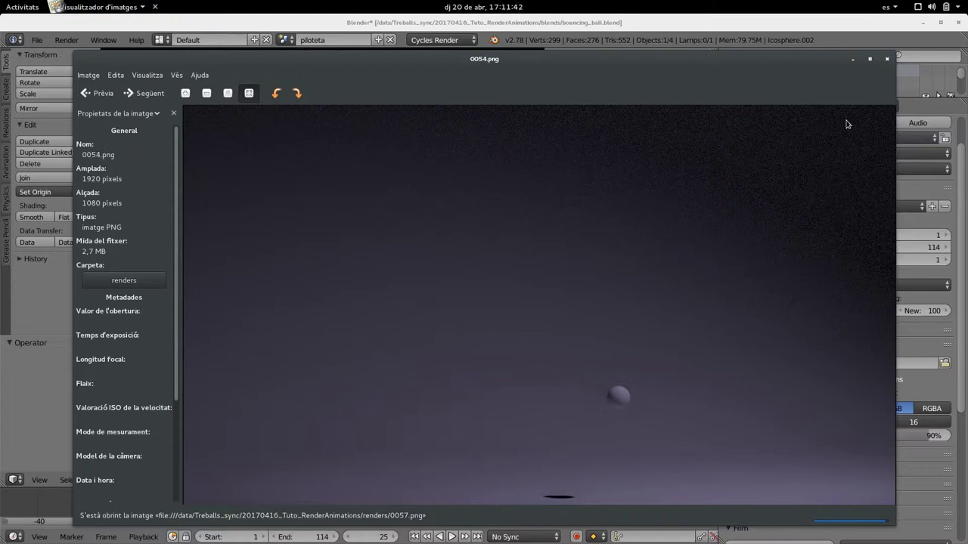
{"action": "key", "text": "Escape"}
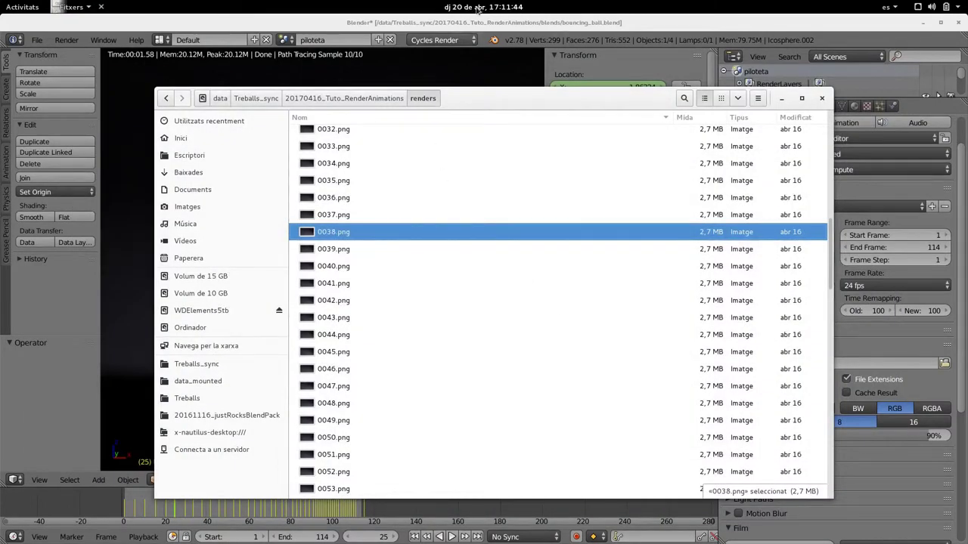
Switch Blender to the Video Editing layout and show the new-scene options
{"action": "left_click", "coordinate": [203, 84]}
{"action": "left_click", "coordinate": [161, 39]}
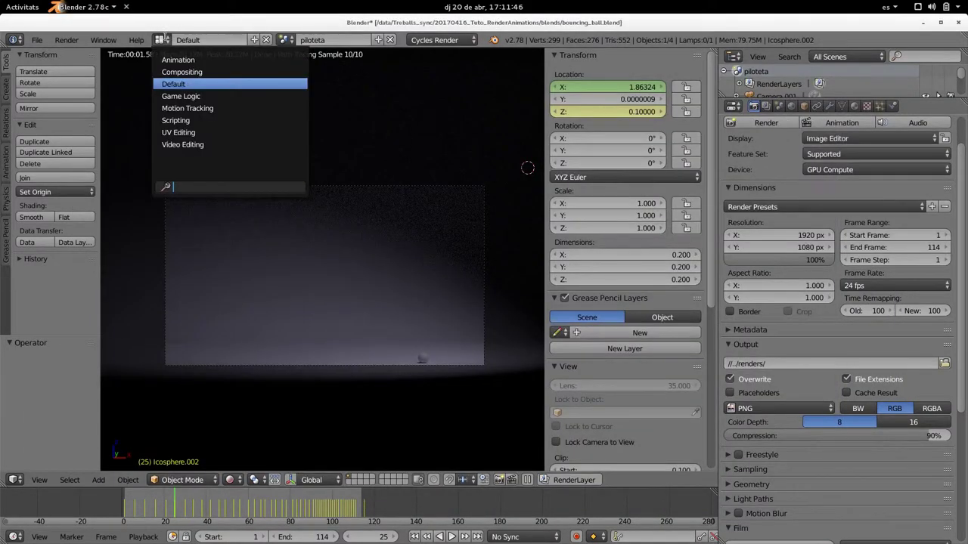
{"action": "left_click", "coordinate": [212, 150]}
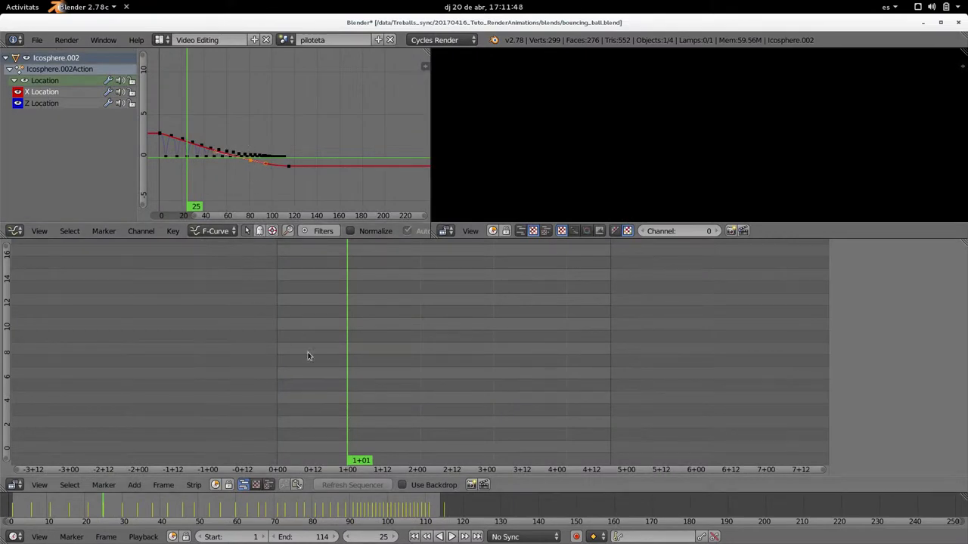
{"action": "mouse_move", "coordinate": [354, 355]}
{"action": "middle_mouse_down"}
{"action": "mouse_move", "coordinate": [363, 368]}
{"action": "mouse_move", "coordinate": [343, 355]}
{"action": "middle_mouse_up"}
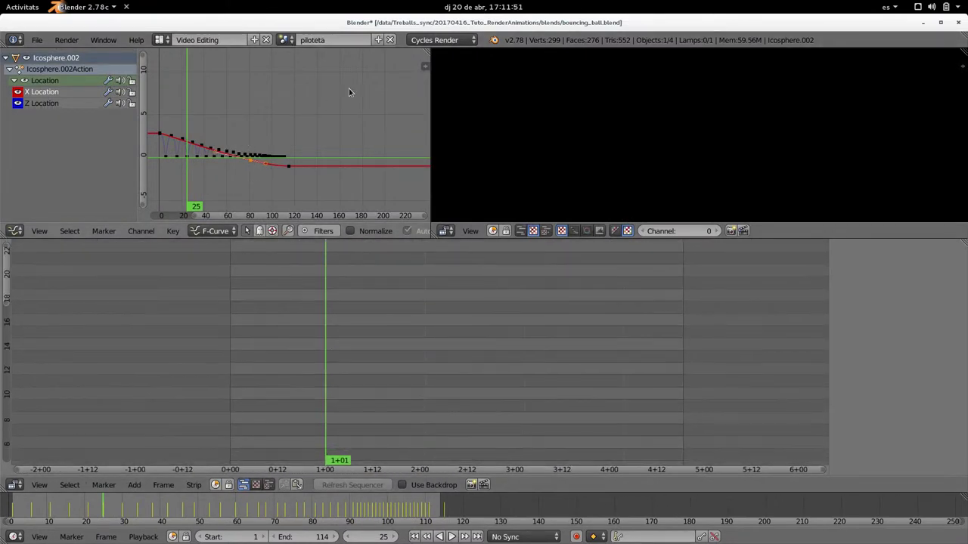
{"action": "left_click", "coordinate": [378, 40]}
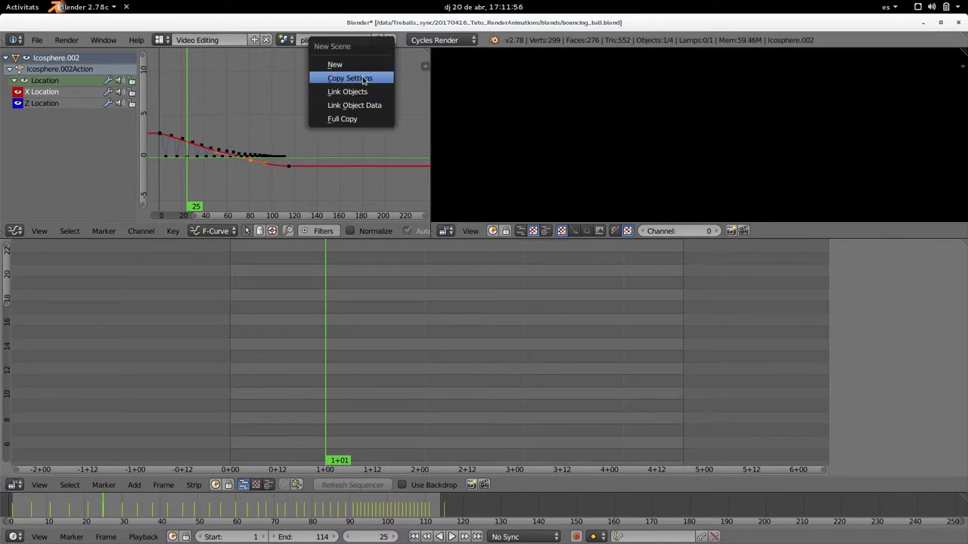
Create a new scene with Copy Settings and name it 'sequenciacio'
{"action": "left_click", "coordinate": [360, 79]}
{"action": "left_click", "coordinate": [346, 41]}
{"action": "type", "text": "se"}
{"action": "type", "text": "o"}
{"action": "key", "text": "Return"}
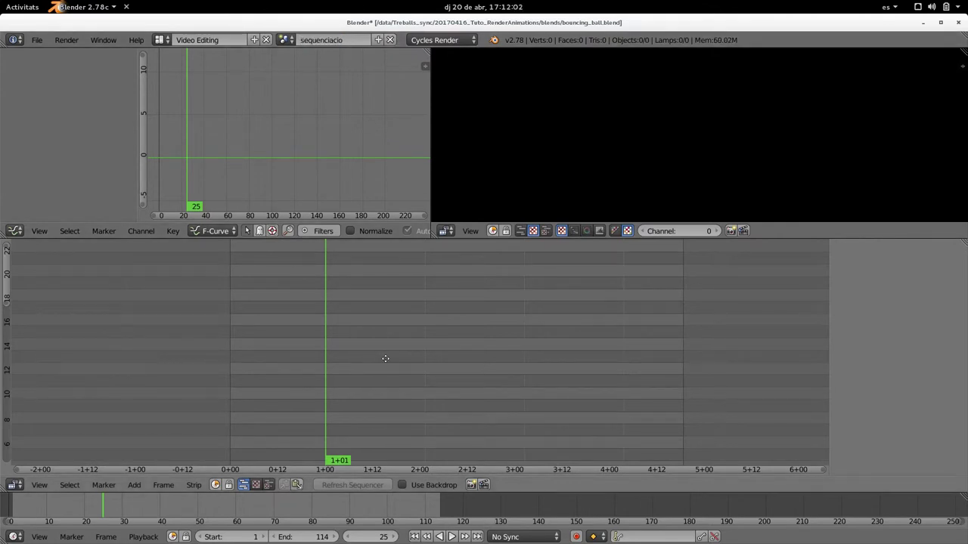
Make the upper editors taller and split the preview and sequencer areas to add a right-hand column
{"action": "middle_click_drag", "start_coordinate": [387, 357], "coordinate": [340, 341]}
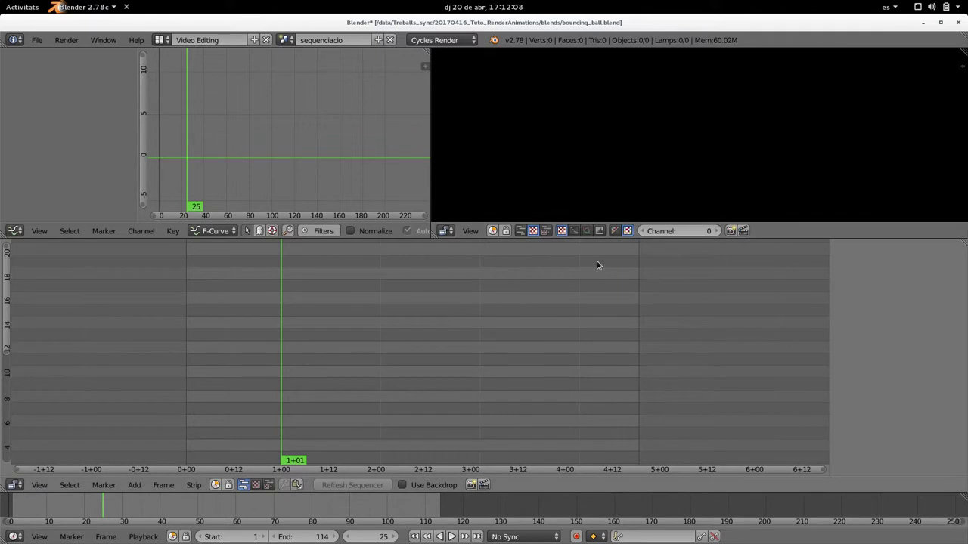
{"action": "left_click_drag", "start_coordinate": [598, 244], "coordinate": [601, 268]}
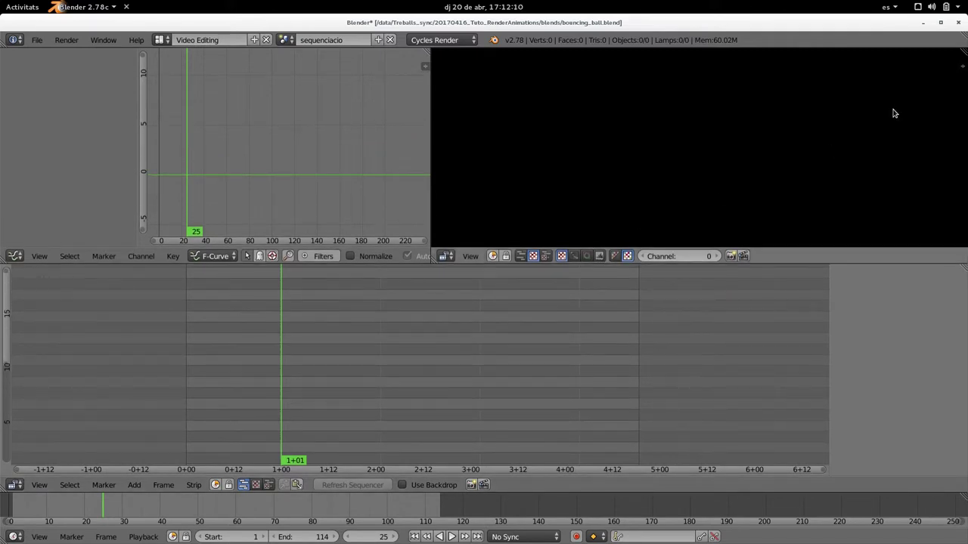
{"action": "left_click_drag", "start_coordinate": [963, 51], "coordinate": [731, 68]}
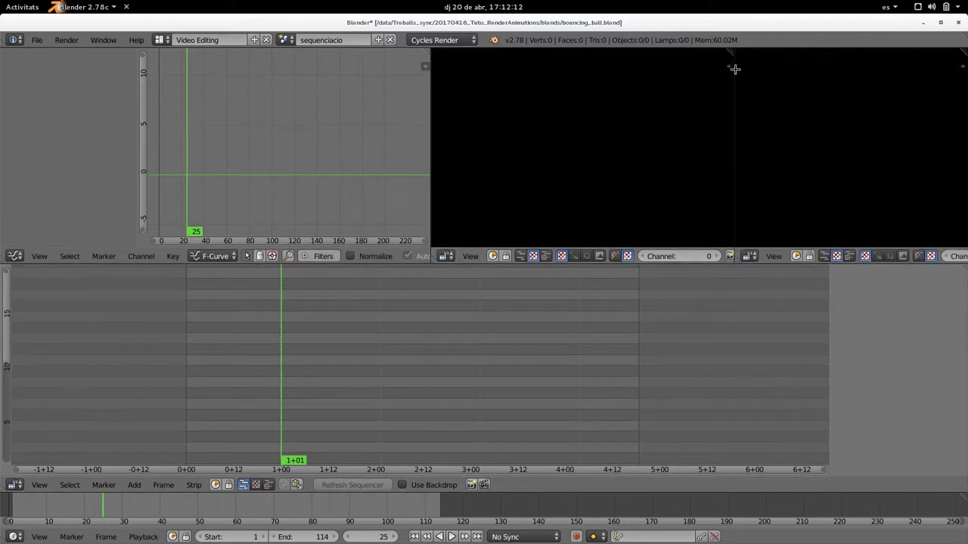
{"action": "mouse_move", "coordinate": [962, 262]}
{"action": "left_mouse_down"}
{"action": "mouse_move", "coordinate": [727, 288]}
{"action": "mouse_move", "coordinate": [797, 164]}
{"action": "left_mouse_up"}
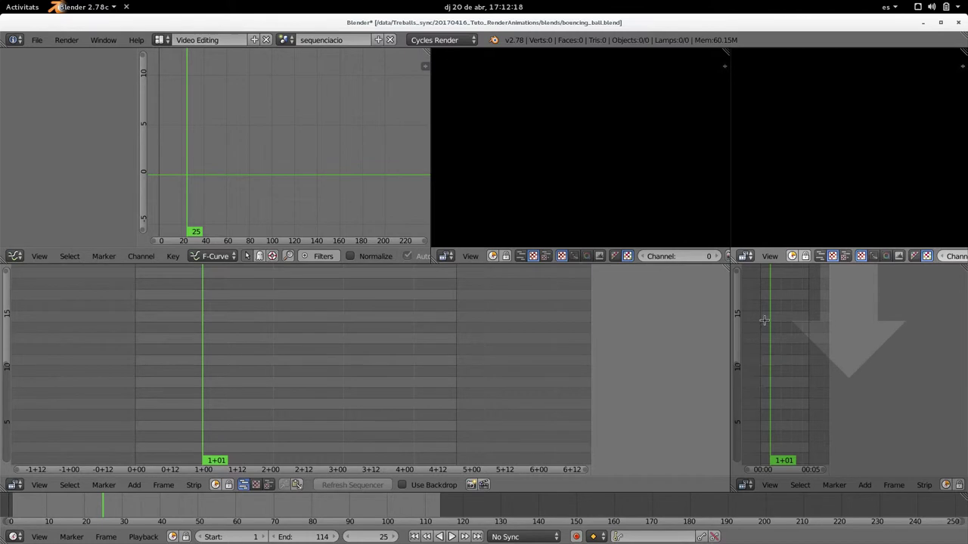
Turn the right area into a Properties editor and reach the Output path field (//../renders/)
{"action": "left_click", "coordinate": [745, 485]}
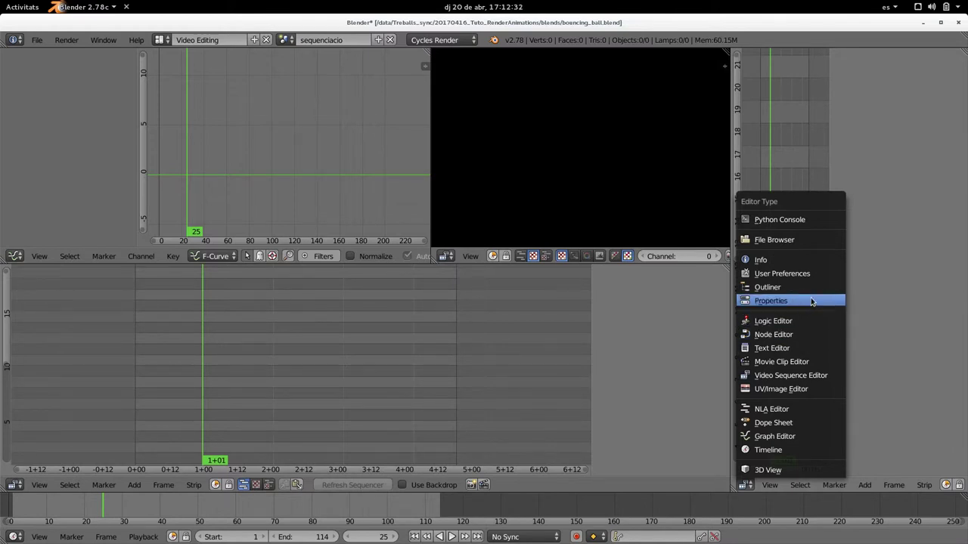
{"action": "left_click", "coordinate": [808, 300]}
{"action": "scroll", "coordinate": [823, 331], "scroll_direction": "down", "scroll_amount": 3}
{"action": "scroll", "coordinate": [820, 324], "scroll_direction": "down", "scroll_amount": 2}
{"action": "scroll", "coordinate": [820, 326], "scroll_direction": "down", "scroll_amount": 1}
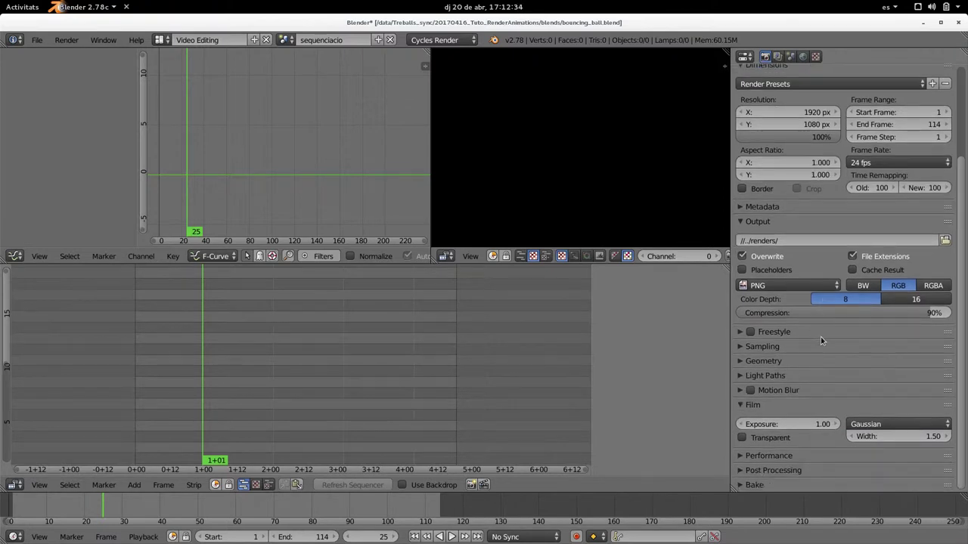
{"action": "left_click", "coordinate": [800, 243]}
{"action": "key", "text": "Return"}
Set the output file format to H.264 video in an MPEG-4 container
{"action": "left_click", "coordinate": [287, 39]}
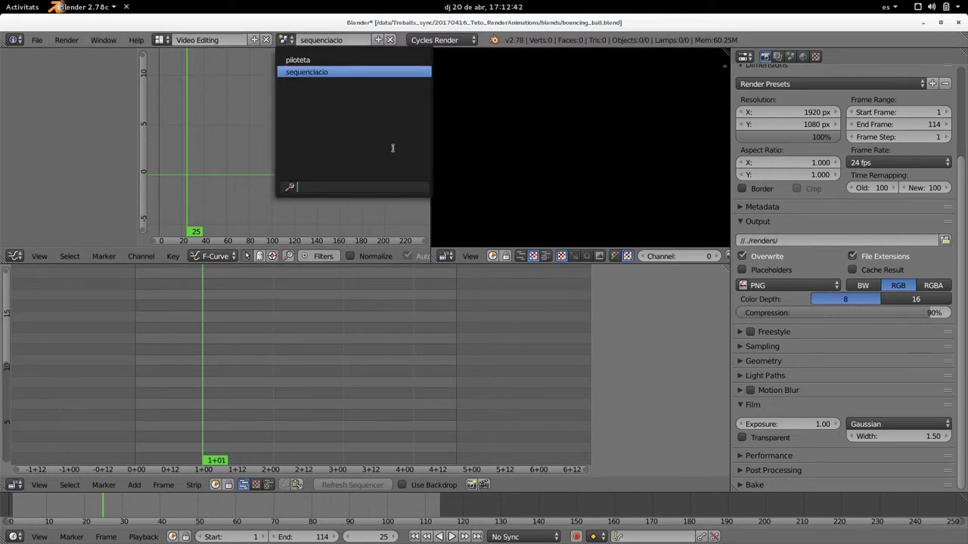
{"action": "left_click", "coordinate": [791, 288]}
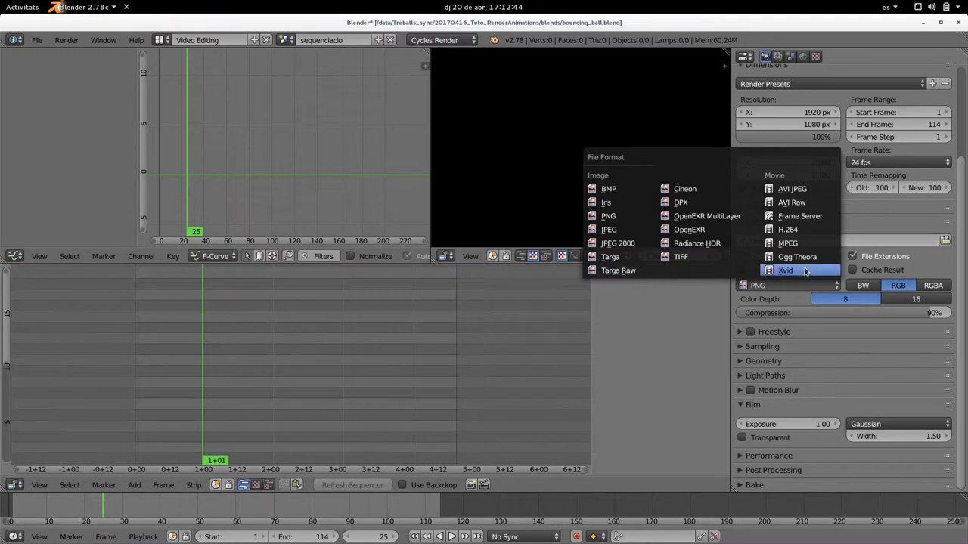
{"action": "left_click", "coordinate": [803, 229]}
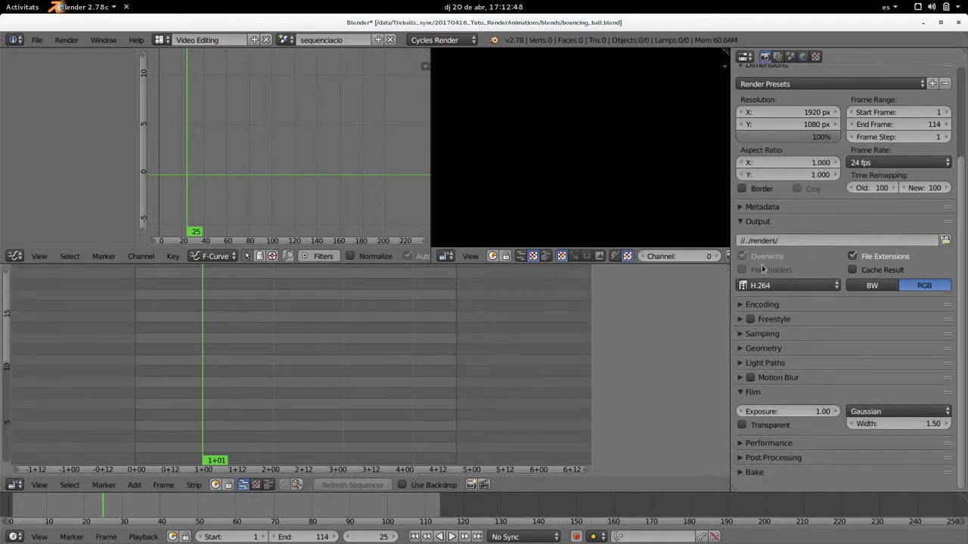
{"action": "left_click", "coordinate": [741, 305]}
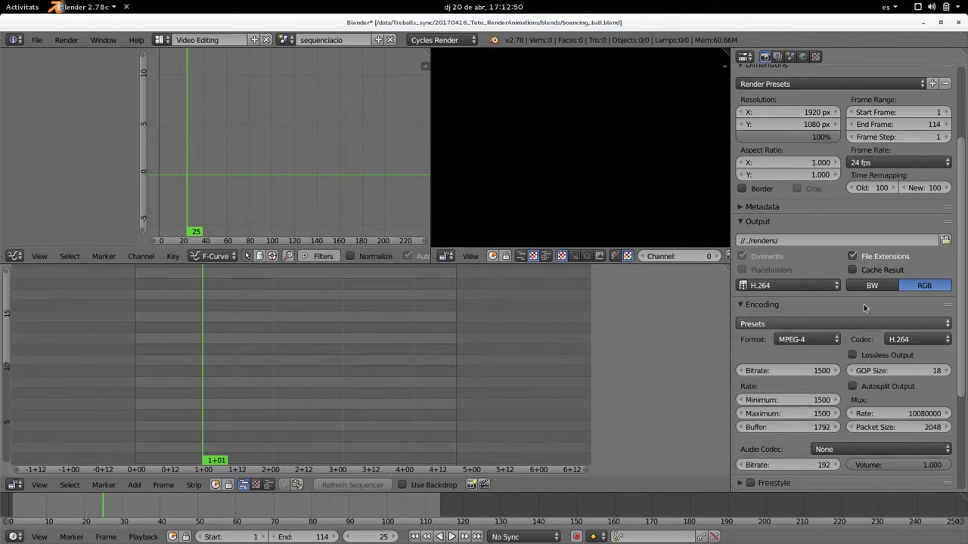
{"action": "scroll", "coordinate": [866, 309], "scroll_direction": "down", "scroll_amount": 2}
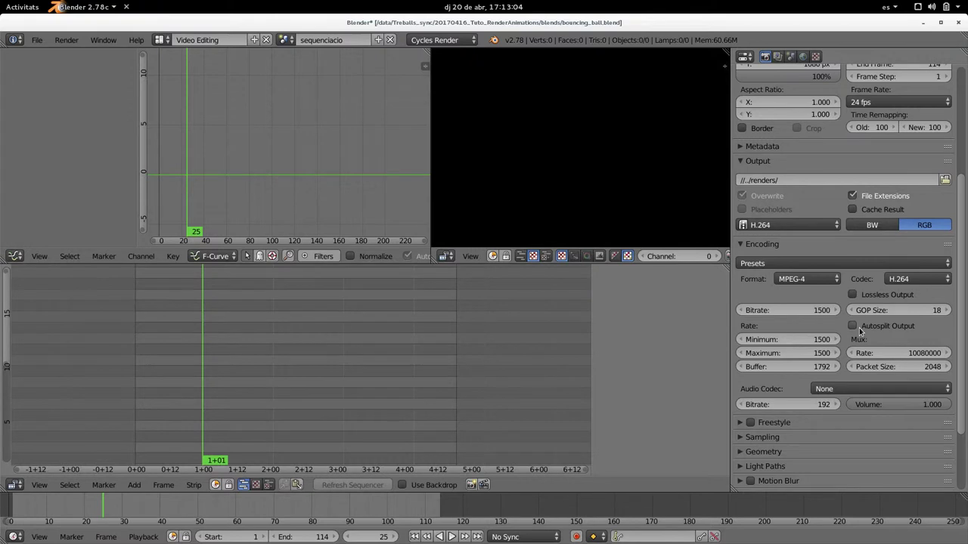
{"action": "left_click", "coordinate": [819, 279]}
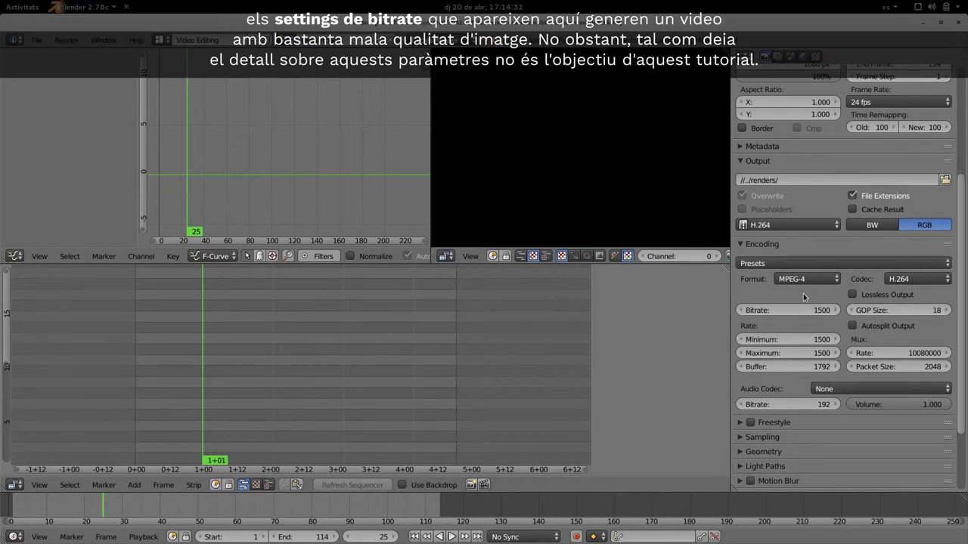
Set the output path to //../renders/renderFinal_ and return to frame 1
{"action": "left_click", "coordinate": [807, 179]}
{"action": "type", "text": "renderFinal"}
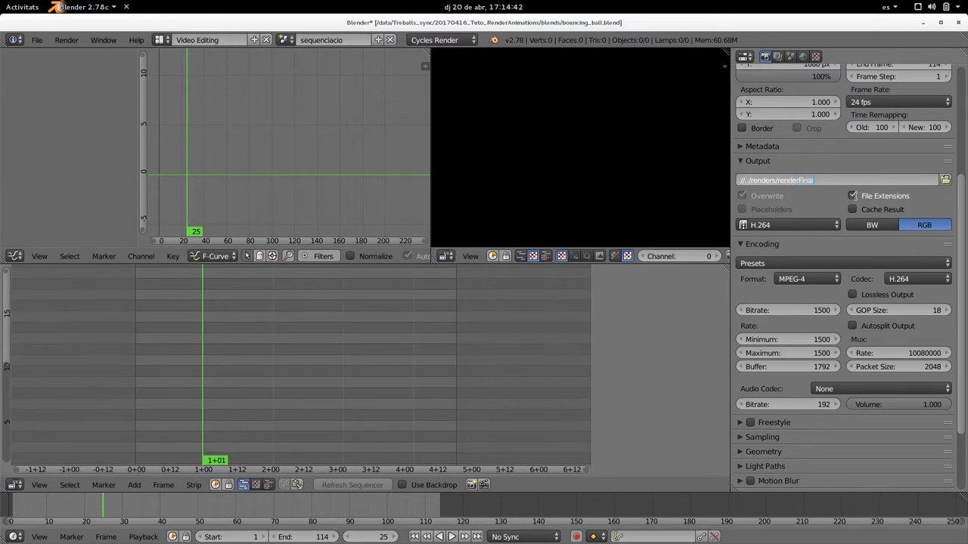
{"action": "key", "text": "Return"}
{"action": "key", "text": "shift+Left"}
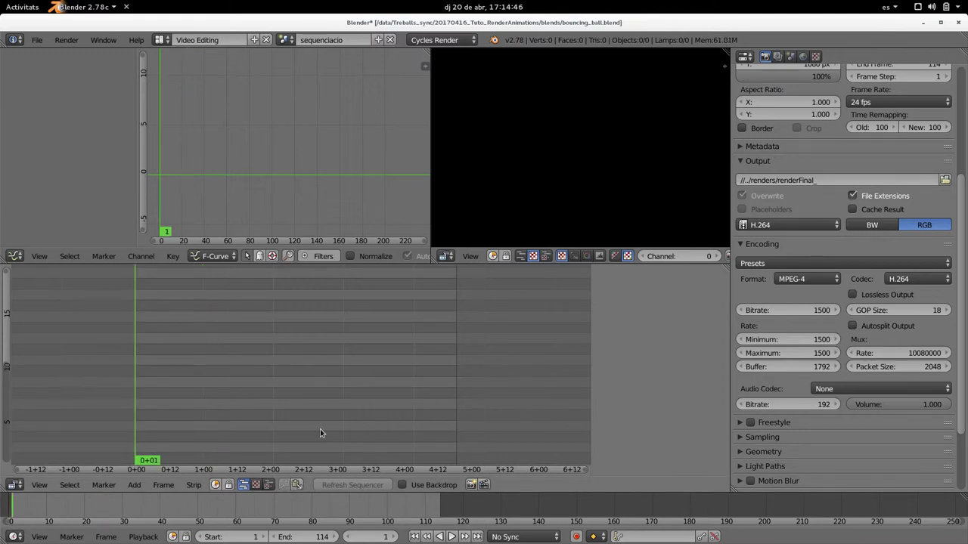
{"action": "key", "text": "shift+a"}
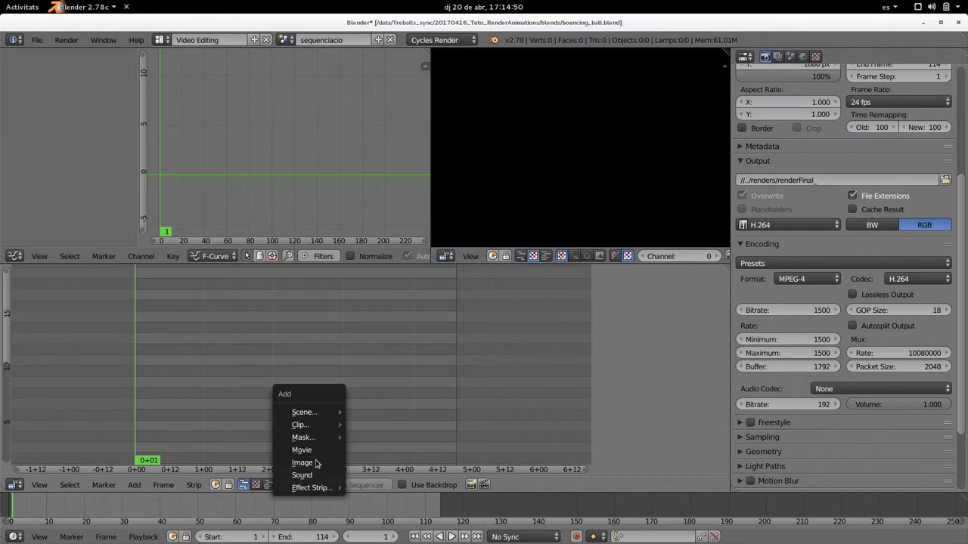
Add every PNG in the renders folder, from 0001.png, as a 114-frame image strip on channel 1
{"action": "left_click", "coordinate": [135, 484]}
{"action": "key", "text": "shift+a"}
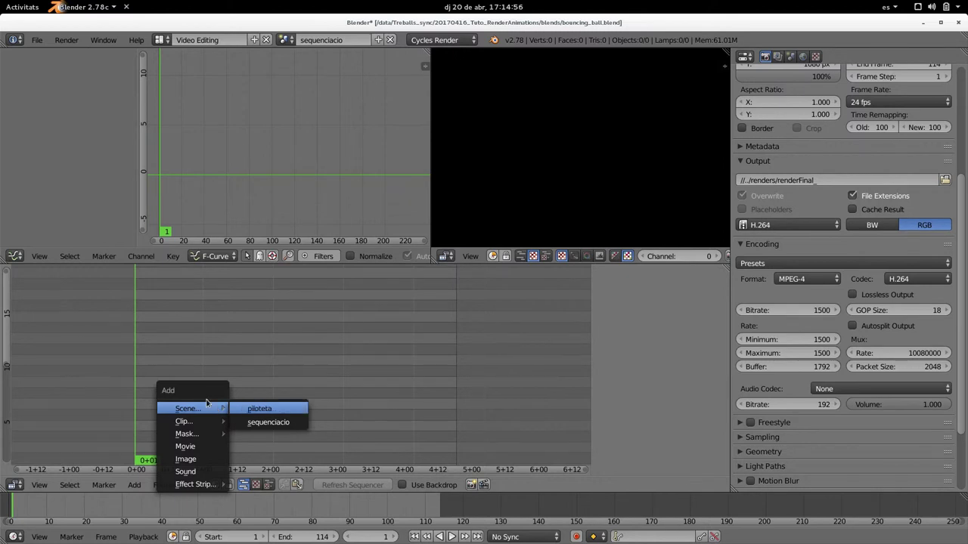
{"action": "left_click", "coordinate": [203, 459]}
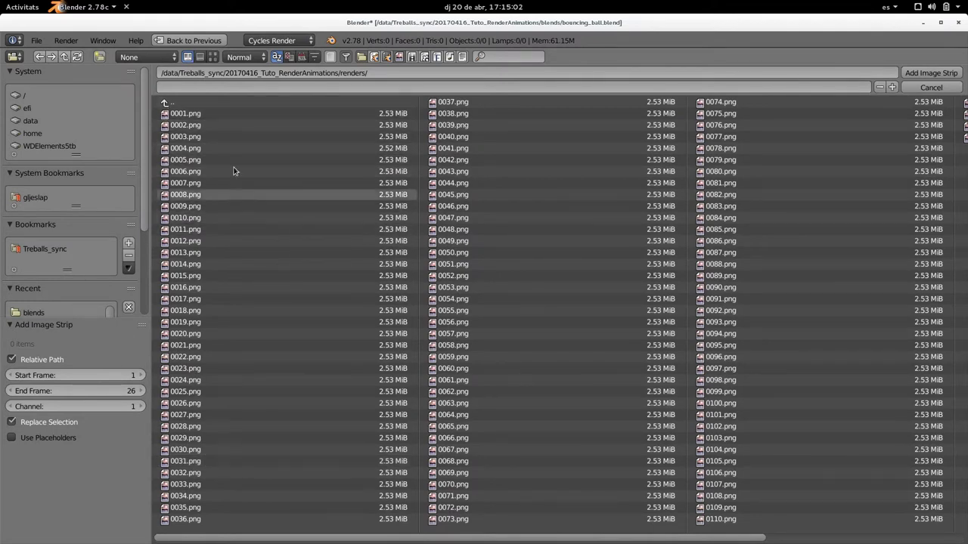
{"action": "left_click", "coordinate": [187, 103]}
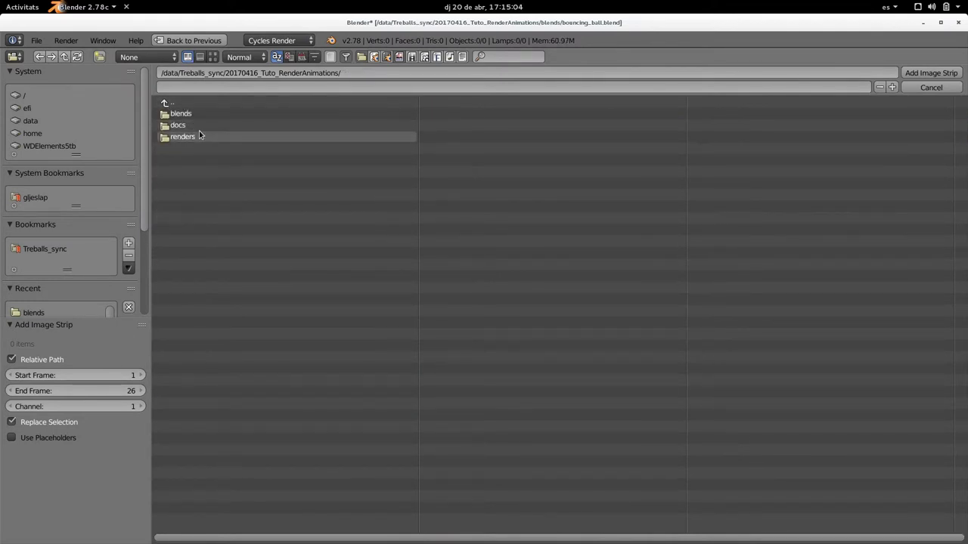
{"action": "left_click", "coordinate": [198, 134]}
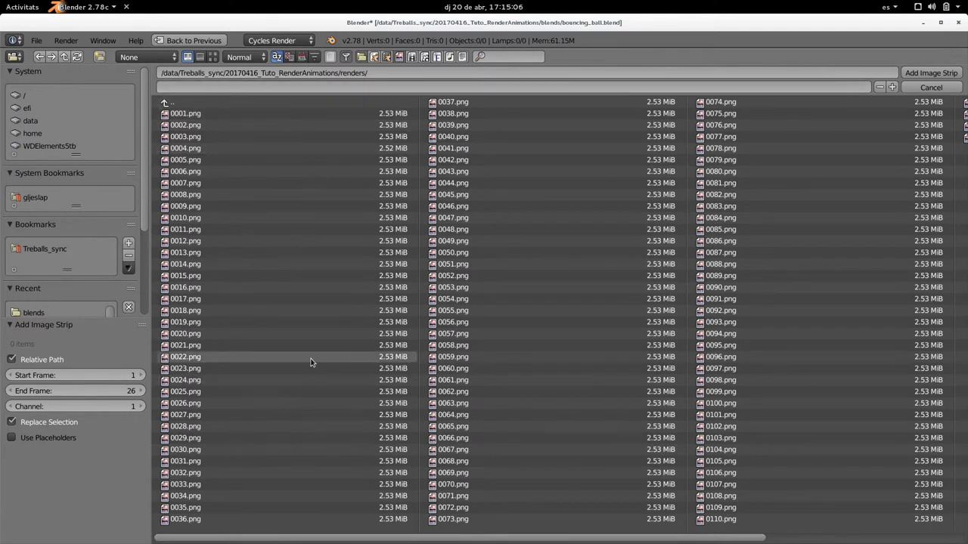
{"action": "key", "text": "a"}
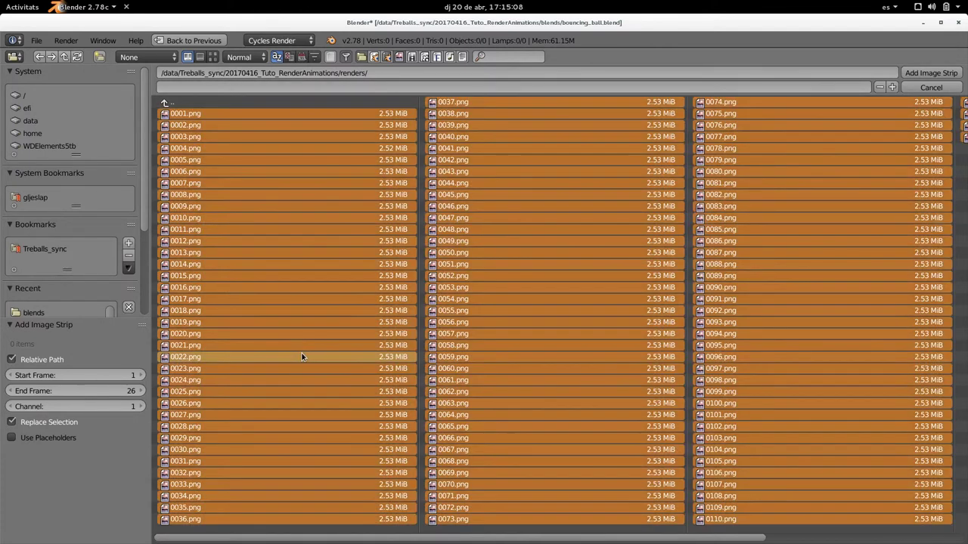
{"action": "left_click", "coordinate": [936, 73]}
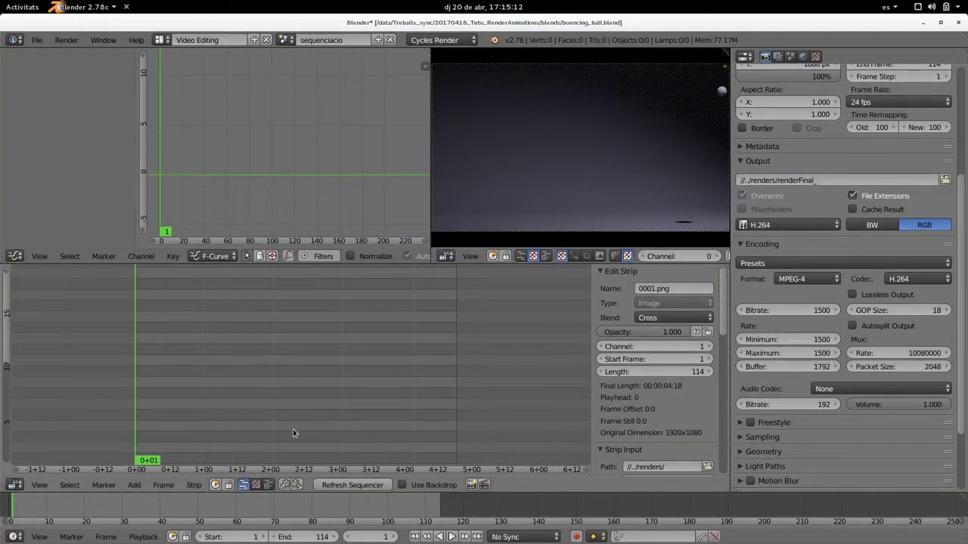
Play and scrub the image strip to check the rendered ball frames up to frame 114
{"action": "key", "text": "Home"}
{"action": "mouse_move", "coordinate": [267, 421]}
{"action": "middle_mouse_down", "text": "ctrl"}
{"action": "mouse_move", "coordinate": [308, 411]}
{"action": "mouse_move", "coordinate": [248, 466]}
{"action": "mouse_move", "coordinate": [215, 345]}
{"action": "mouse_move", "coordinate": [121, 459]}
{"action": "middle_mouse_up", "text": "ctrl"}
{"action": "key", "text": "alt+a"}
{"action": "left_click_drag", "start_coordinate": [220, 424], "coordinate": [568, 439]}
{"action": "key", "text": "alt+a"}
{"action": "key", "text": "Right"}
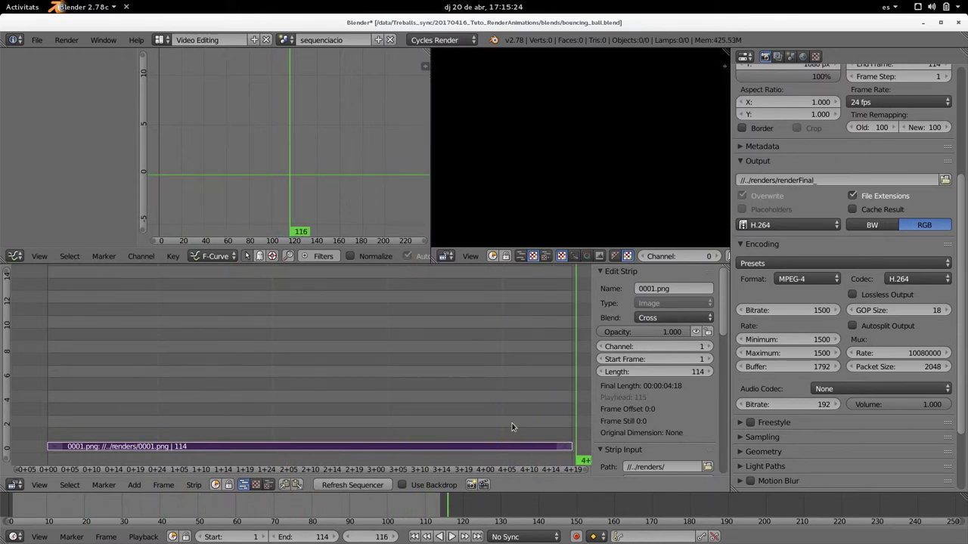
{"action": "key", "text": "ctrl+Left"}
{"action": "key", "text": "ctrl+Right"}
{"action": "key", "text": "Left"}
{"action": "key", "text": "Left"}
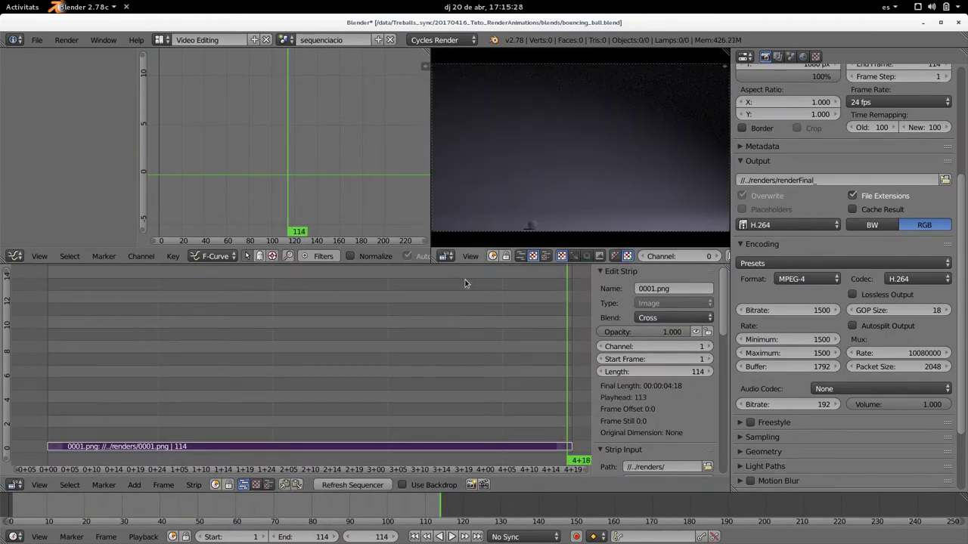
{"action": "scroll", "coordinate": [469, 393], "scroll_direction": "down", "scroll_amount": 2}
{"action": "scroll", "coordinate": [427, 366], "scroll_direction": "up", "scroll_amount": 2}
{"action": "scroll", "coordinate": [509, 395], "scroll_direction": "down", "scroll_amount": 2}
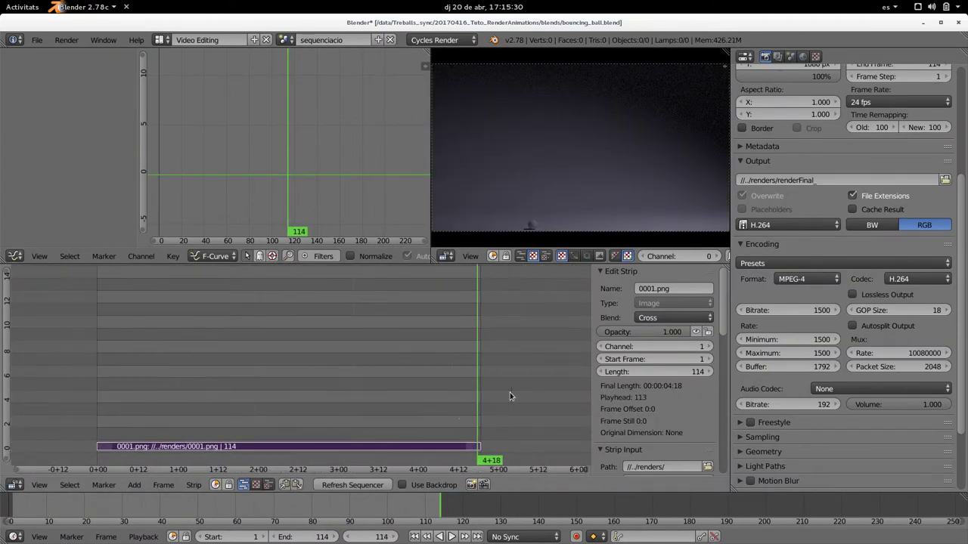
Put the scene end frame back at 114 and replay the sequence from the start
{"action": "key", "text": "shift+alt+a"}
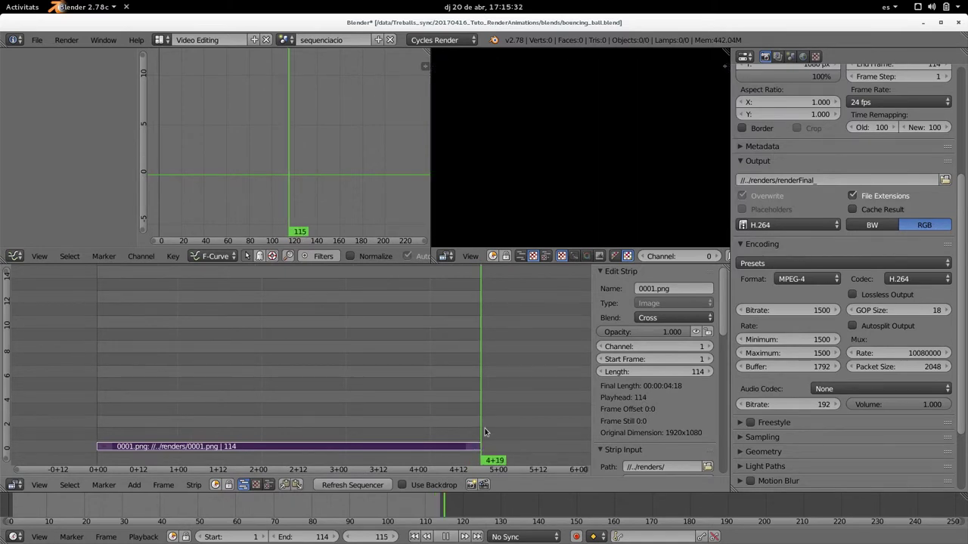
{"action": "left_click", "coordinate": [489, 433]}
{"action": "key", "text": "alt+a"}
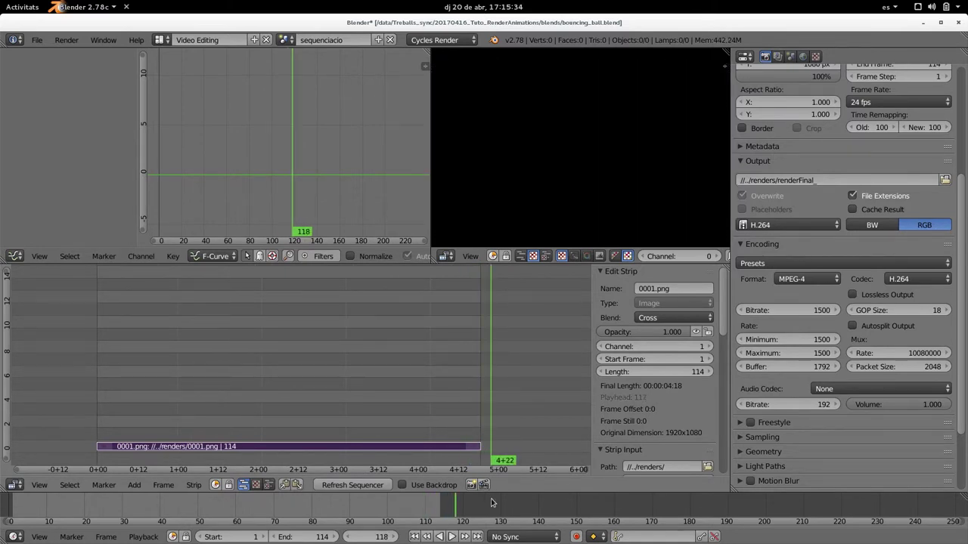
{"action": "key", "text": "e"}
{"action": "key", "text": "Page_Down"}
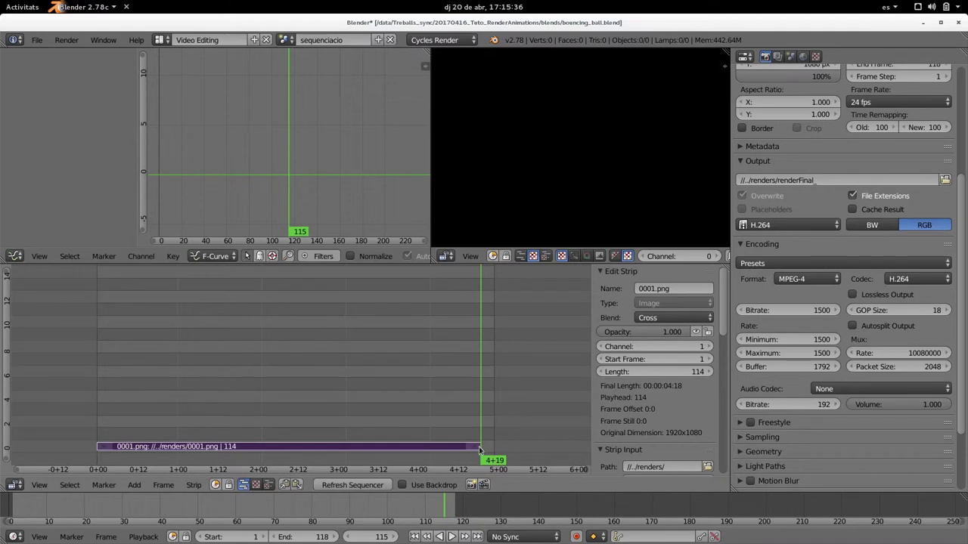
{"action": "key", "text": "Left"}
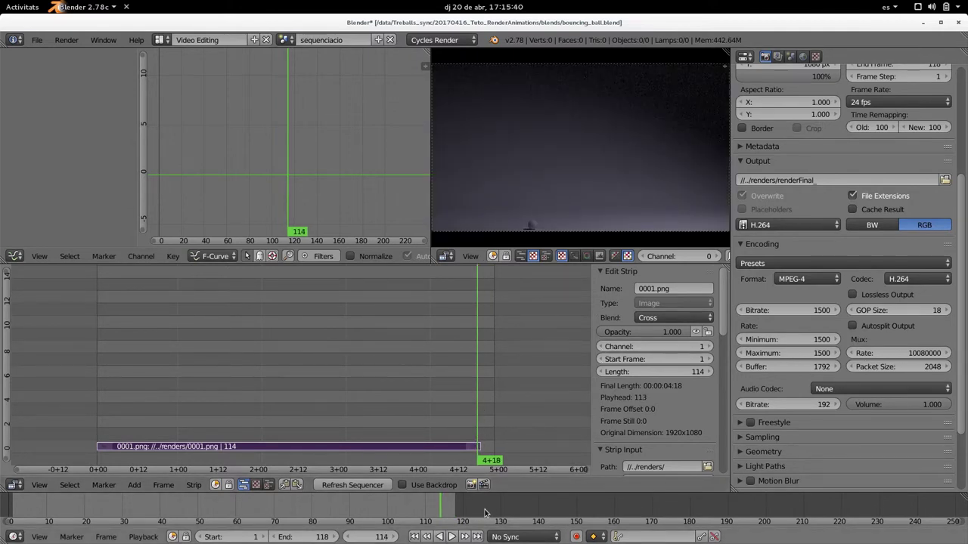
{"action": "key", "text": "e"}
{"action": "mouse_move", "coordinate": [384, 416]}
{"action": "middle_mouse_down"}
{"action": "mouse_move", "coordinate": [444, 412]}
{"action": "mouse_move", "coordinate": [439, 431]}
{"action": "middle_mouse_up"}
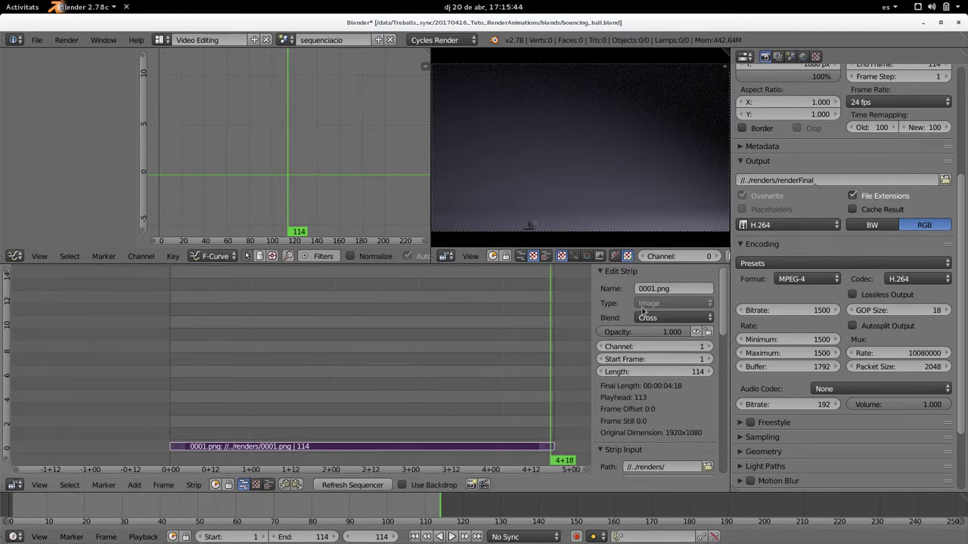
{"action": "key", "text": "alt+a"}
{"action": "key", "text": "alt+a"}
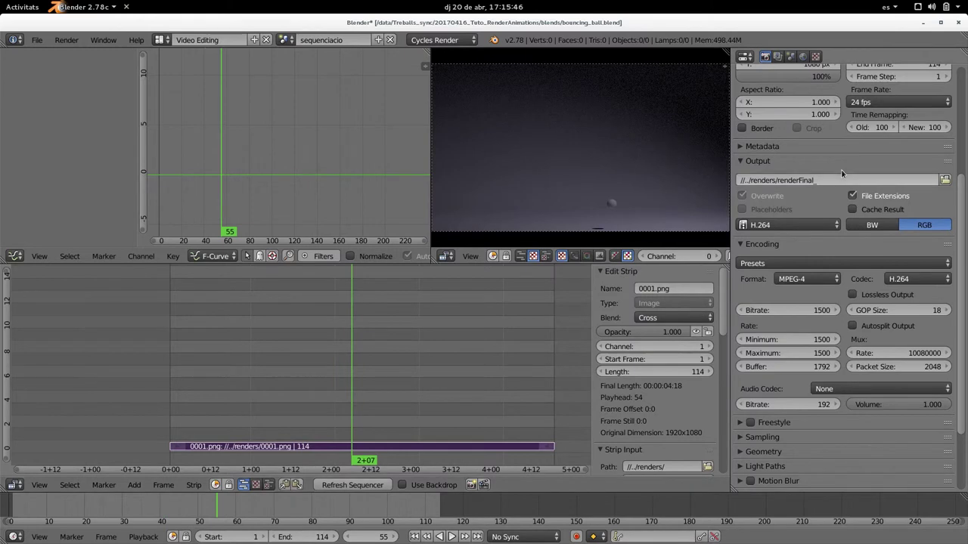
{"action": "scroll", "coordinate": [893, 254], "scroll_direction": "up", "scroll_amount": 5}
Render frames 1–114 of the sequencer animation out to the renderFinal_ H.264 MP4
{"action": "left_click", "coordinate": [850, 114]}
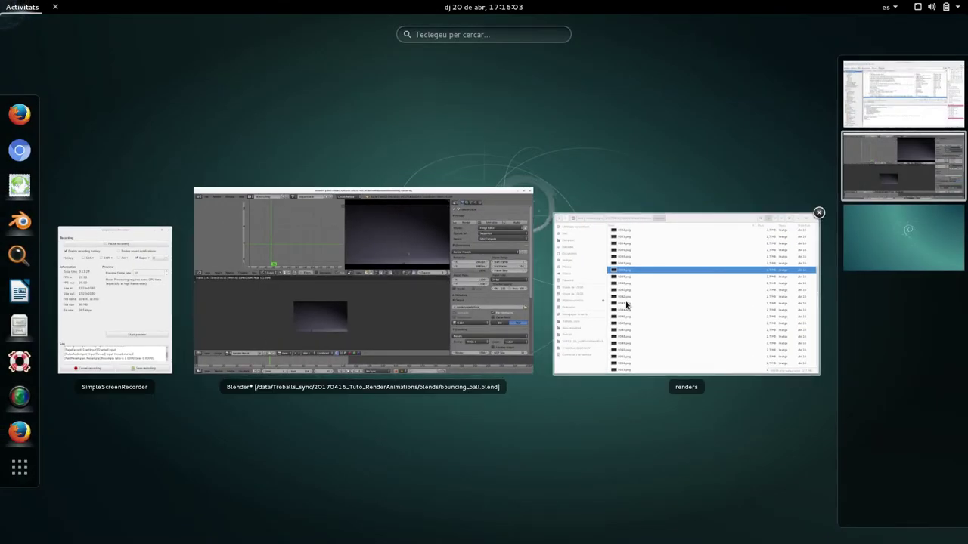
Play renderFinal_0001-0114.mp4 (848.9 kB) from the renders folder in Videos
{"action": "left_click", "coordinate": [626, 304]}
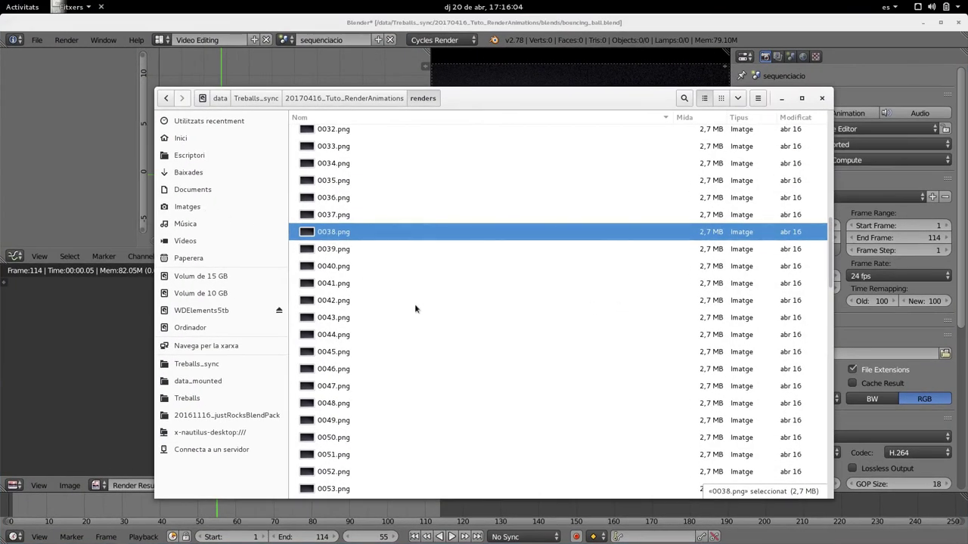
{"action": "scroll", "coordinate": [412, 332], "scroll_direction": "down", "scroll_amount": 5}
{"action": "scroll", "coordinate": [411, 356], "scroll_direction": "down", "scroll_amount": 5}
{"action": "scroll", "coordinate": [412, 366], "scroll_direction": "down", "scroll_amount": 3}
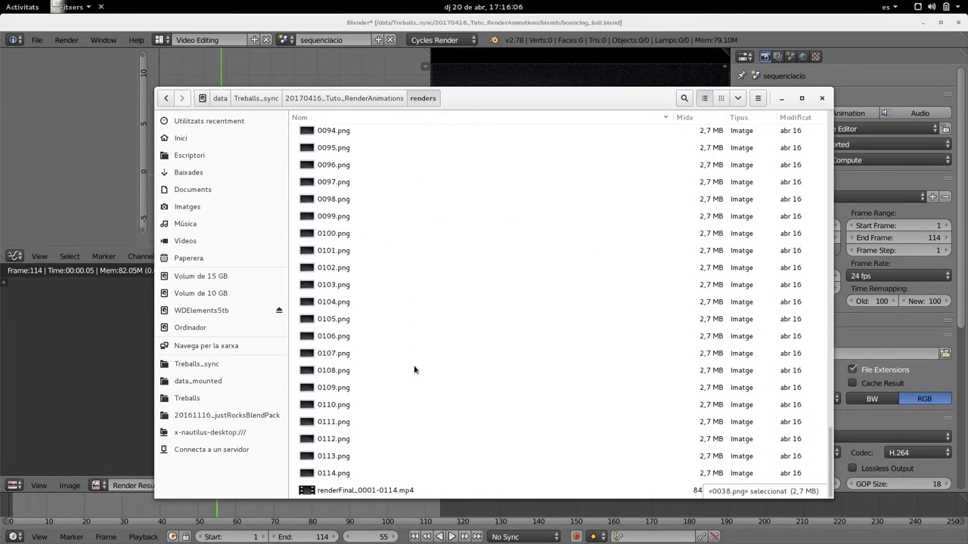
{"action": "left_click", "coordinate": [370, 491]}
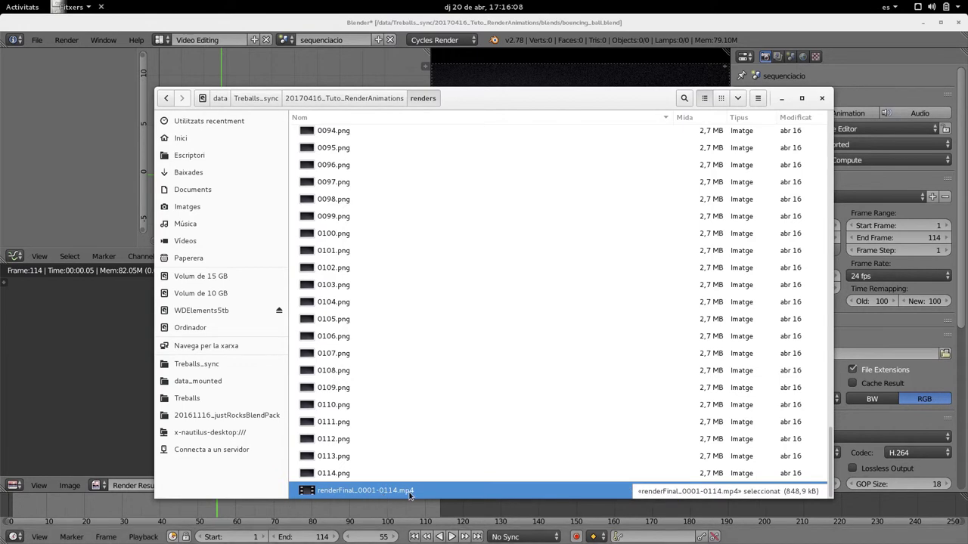
{"action": "double_click", "coordinate": [409, 492]}
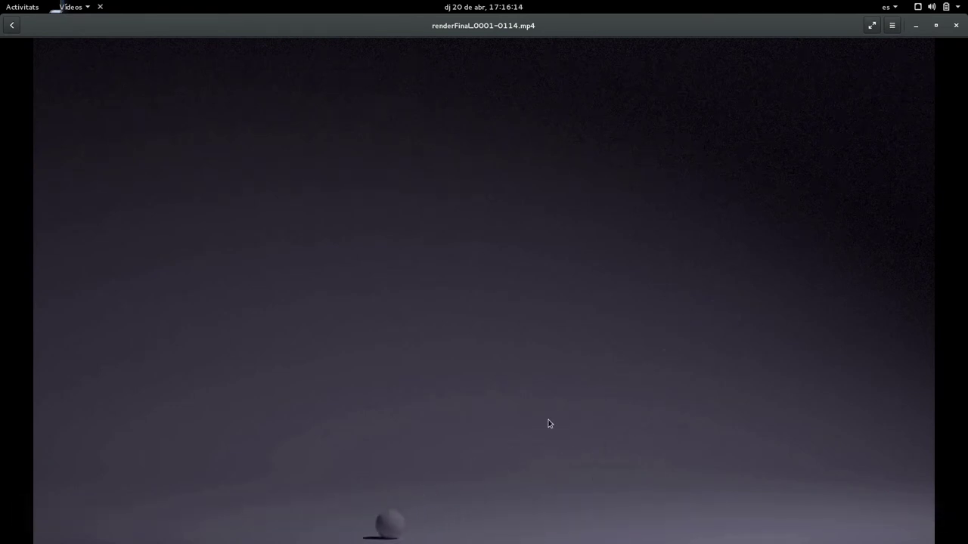
Close the Videos player after the bouncing-ball clip, returning to the renders file list
{"action": "left_click", "coordinate": [956, 25]}
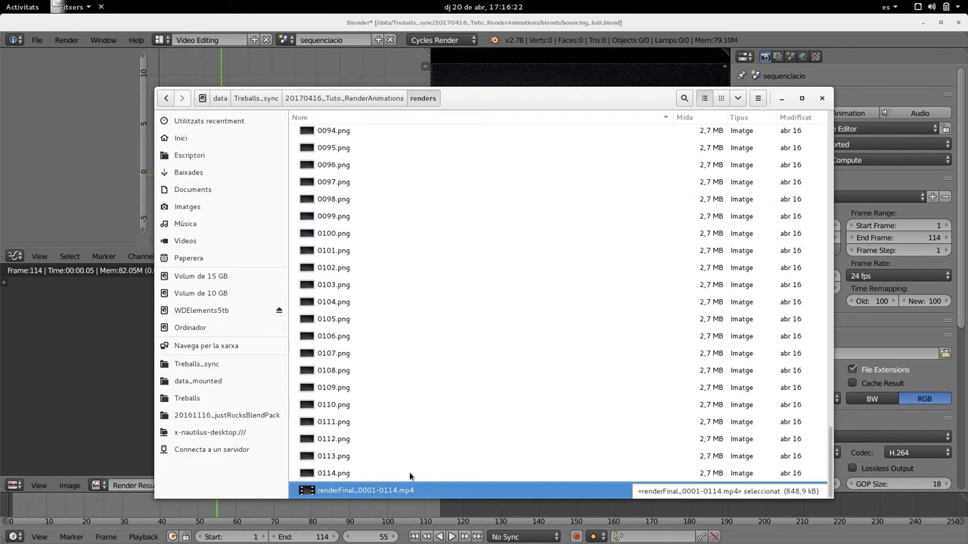
Drag the renders file window a little up and to the right by its header
{"action": "mouse_move", "coordinate": [502, 99]}
{"action": "left_mouse_down"}
{"action": "mouse_move", "coordinate": [555, 74]}
{"action": "mouse_move", "coordinate": [492, 132]}
{"action": "mouse_move", "coordinate": [527, 89]}
{"action": "left_mouse_up"}
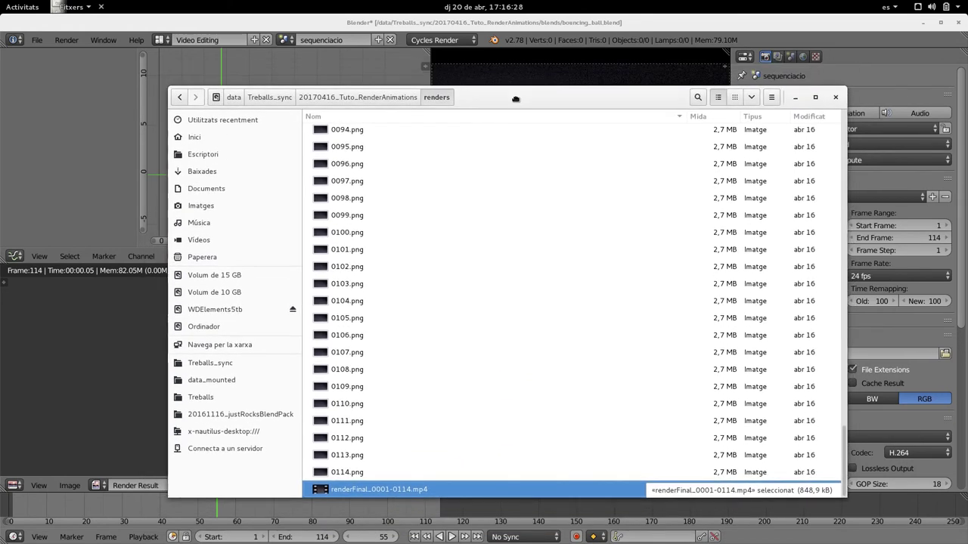